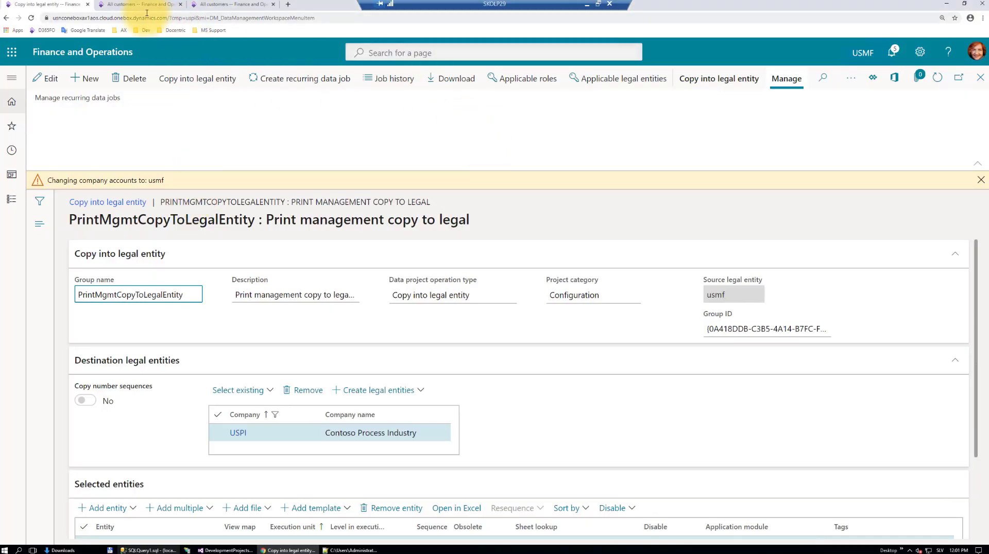
- Open print management for Cave Wholesales in the USPI customer list and remove the override on the customer invoice's Original setting
click(133, 6)
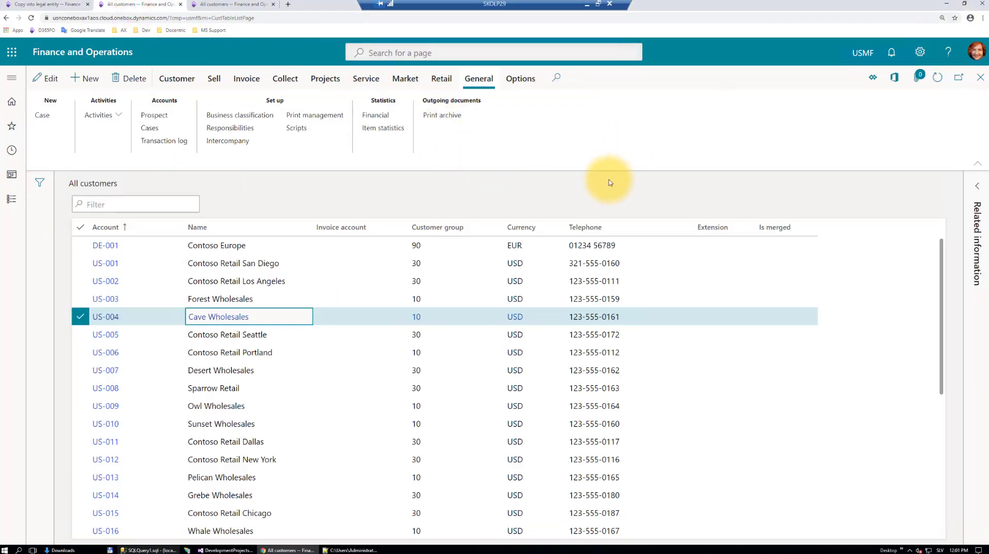
click(240, 5)
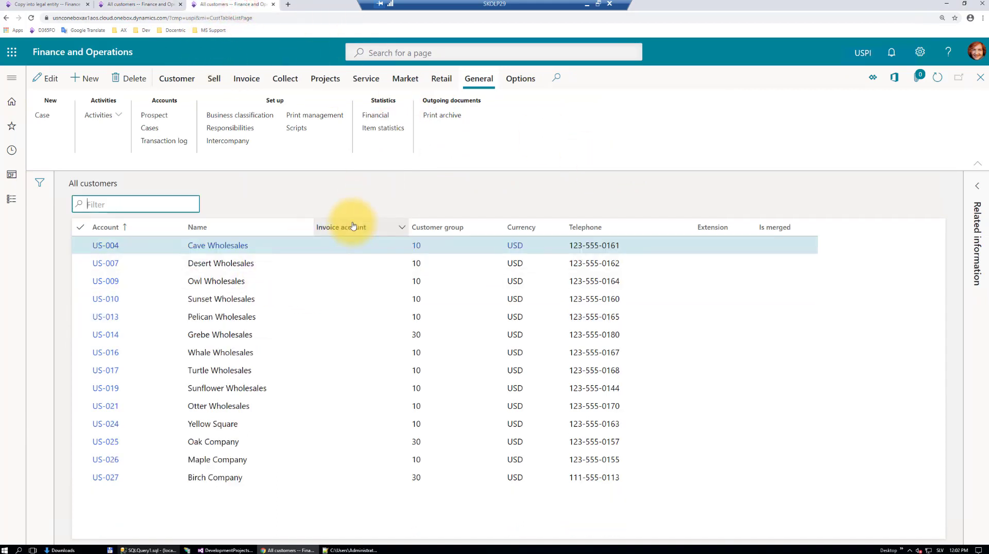
click(317, 115)
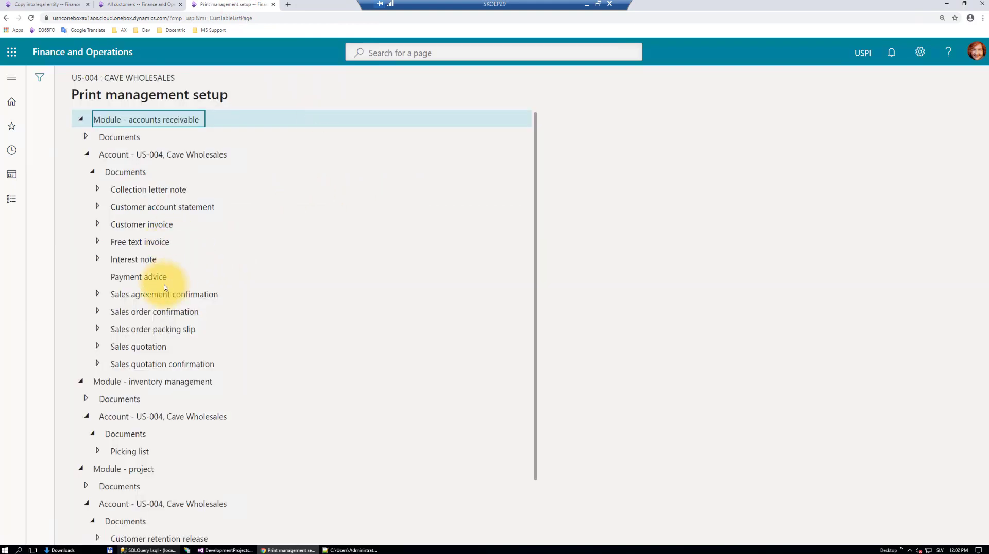
click(98, 225)
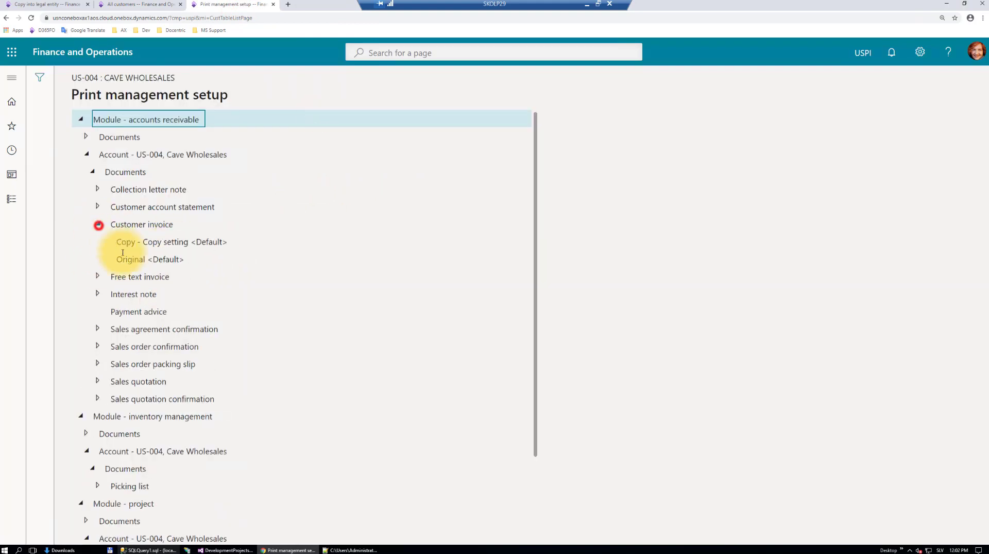
right_click(170, 258)
click(204, 303)
click(563, 287)
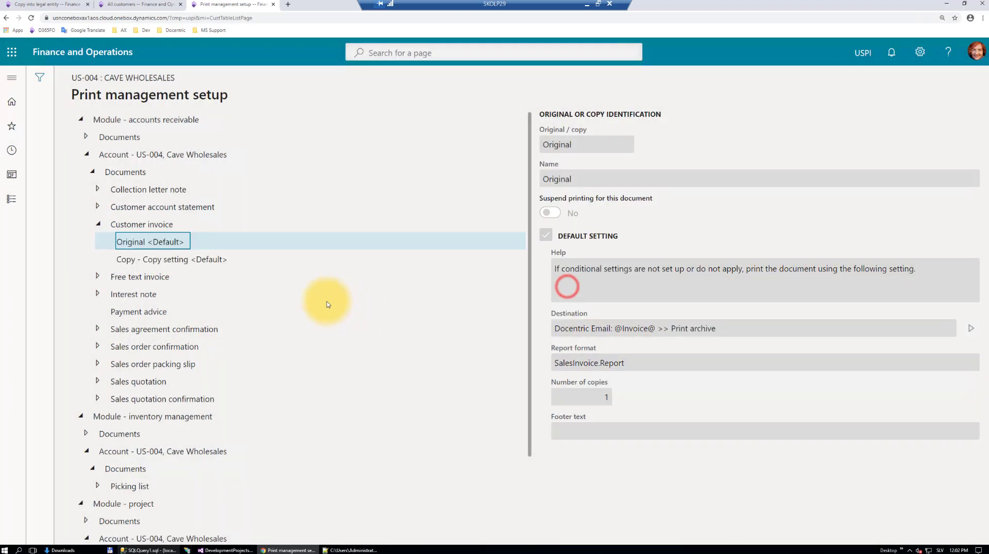
key(Escape)
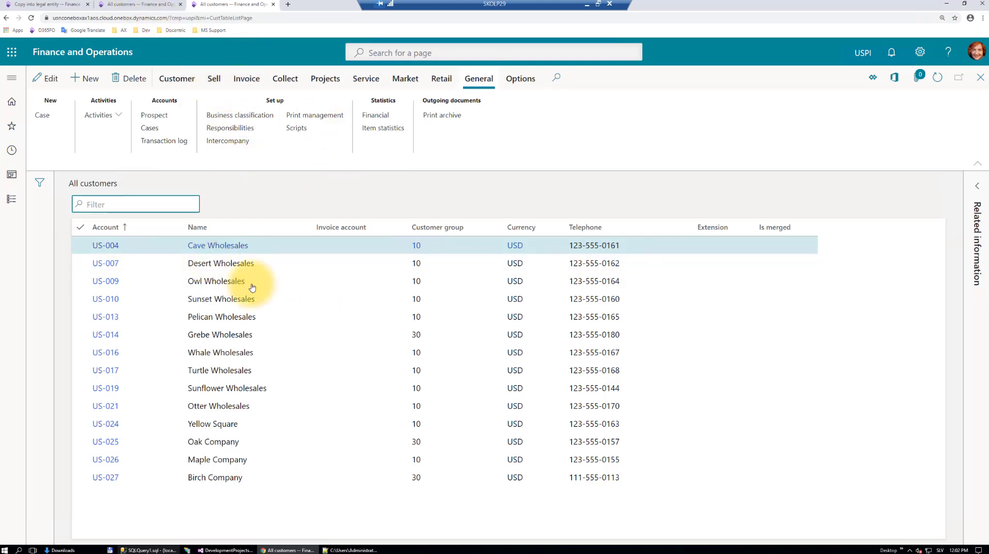
- Remove the override on the customer invoice's Original setting in print management for Cave Wholesales in the USMF company
click(146, 4)
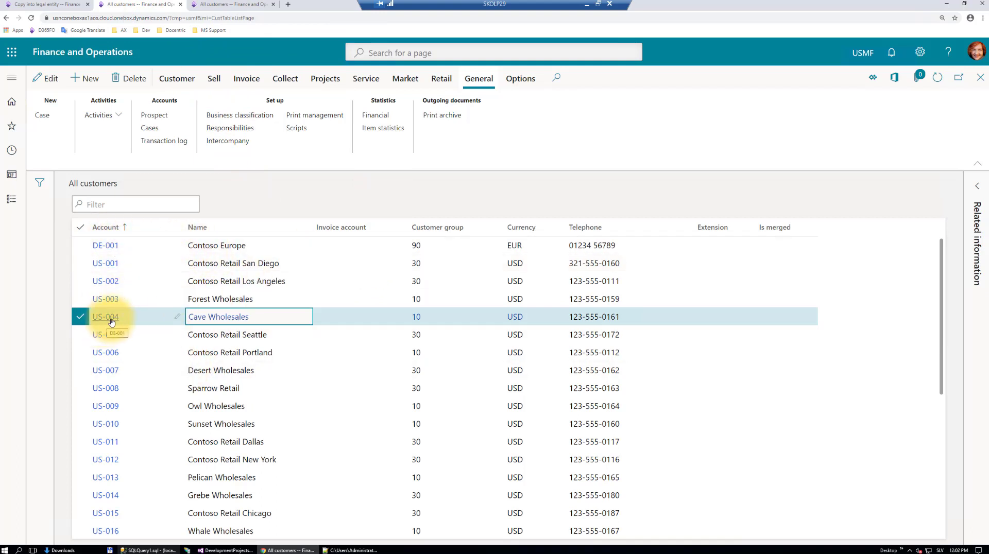
click(323, 116)
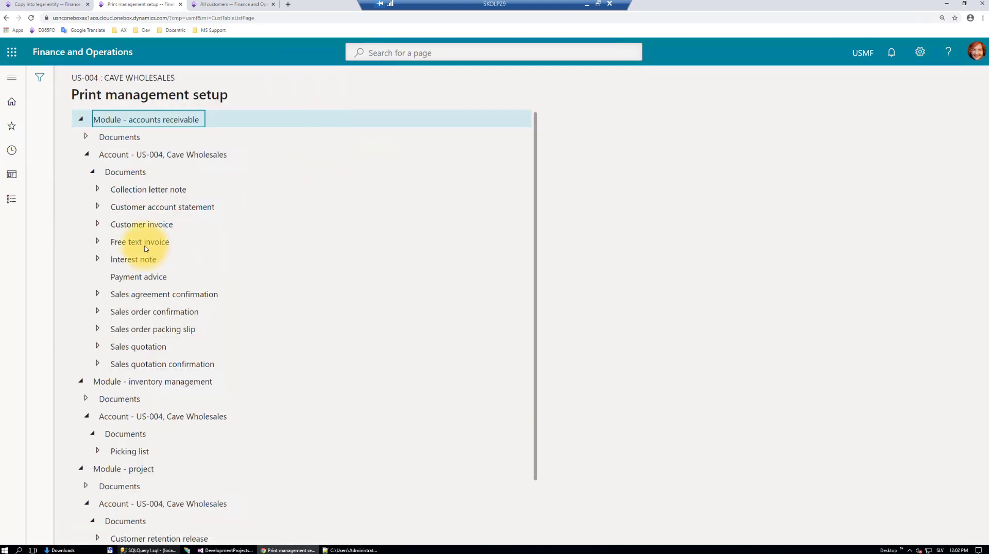
click(97, 224)
click(141, 260)
right_click(138, 261)
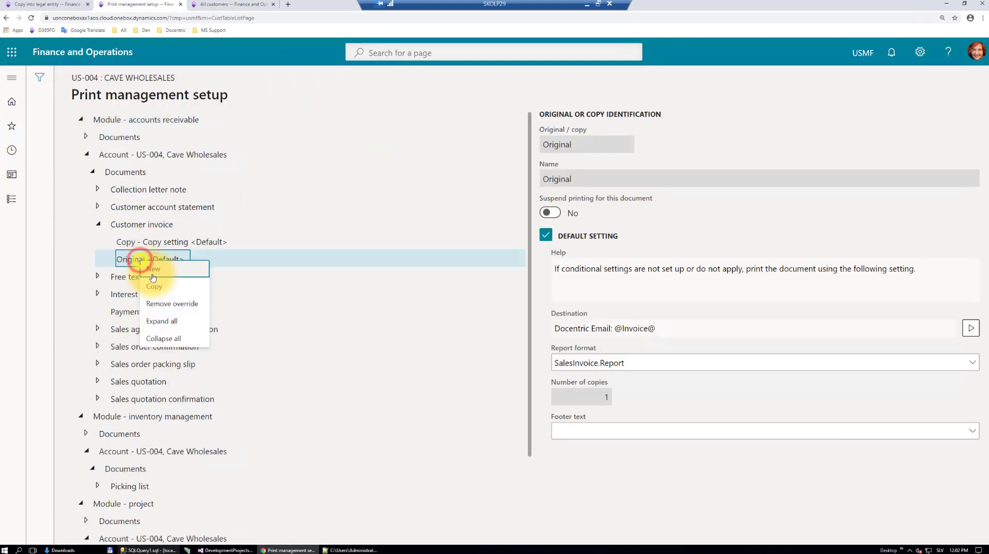
click(163, 302)
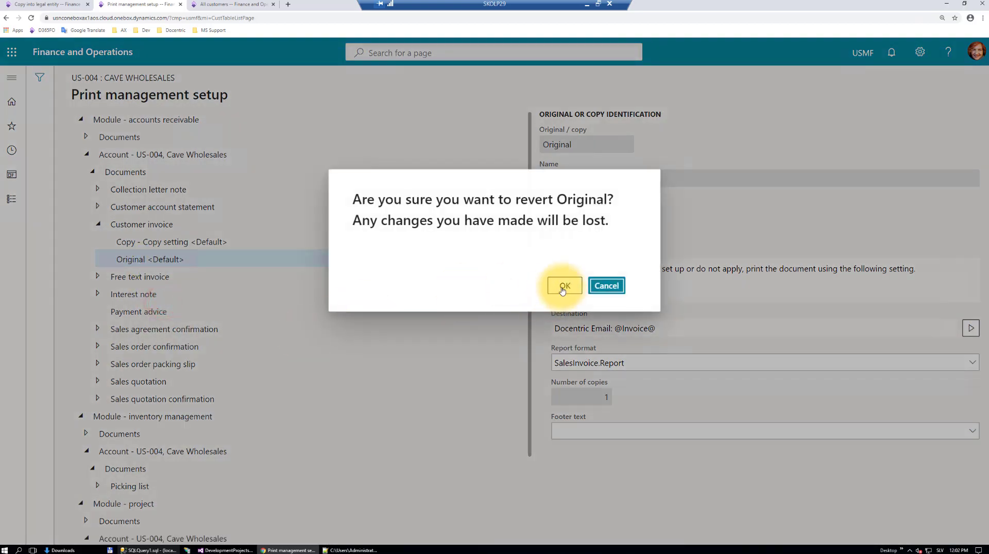
click(561, 287)
key(Escape)
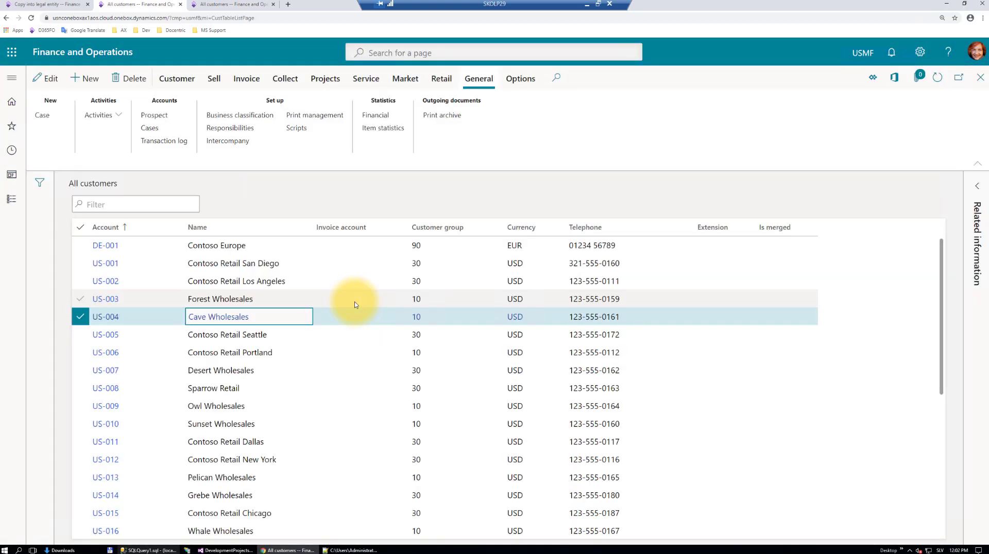
- Select Contoso Europe in the USMF customer list, then open the PrintMgmtExport project in Data management
click(217, 244)
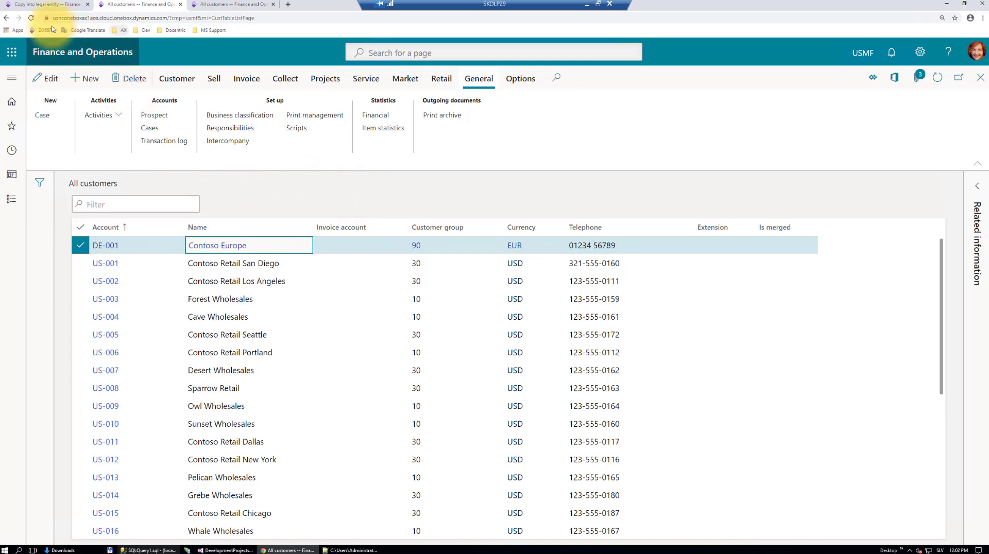
click(38, 6)
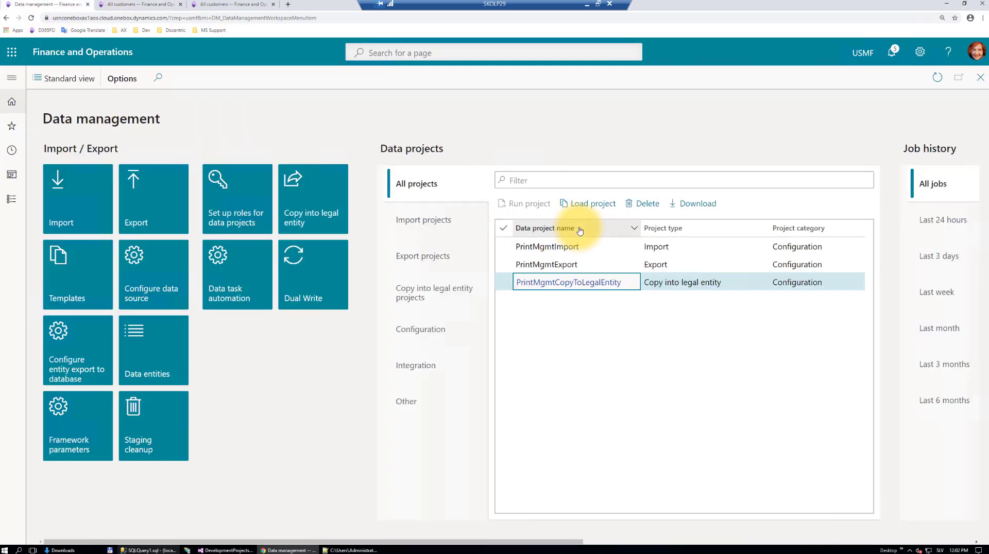
click(548, 265)
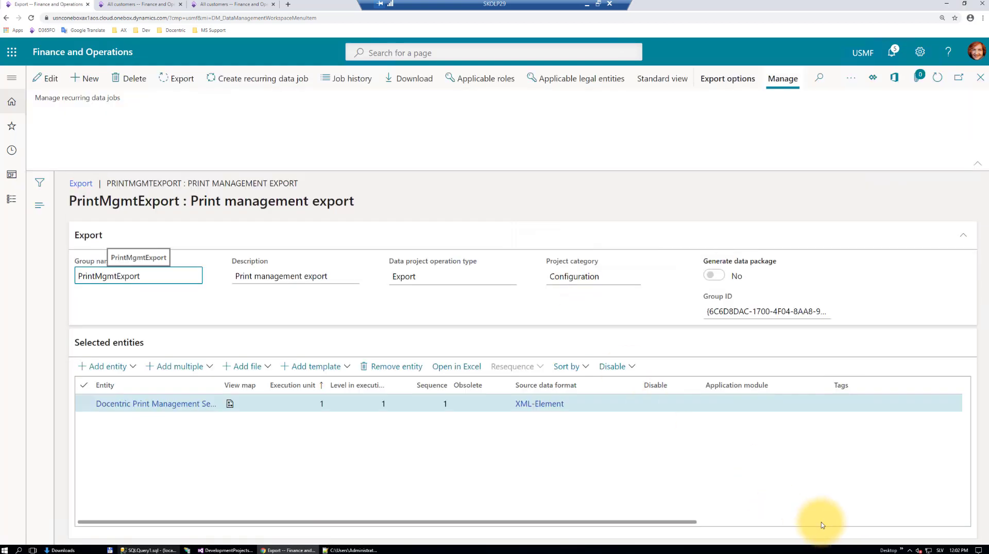
- Edit the export entity's filter so that the Company criterion is only usmf
click(822, 523)
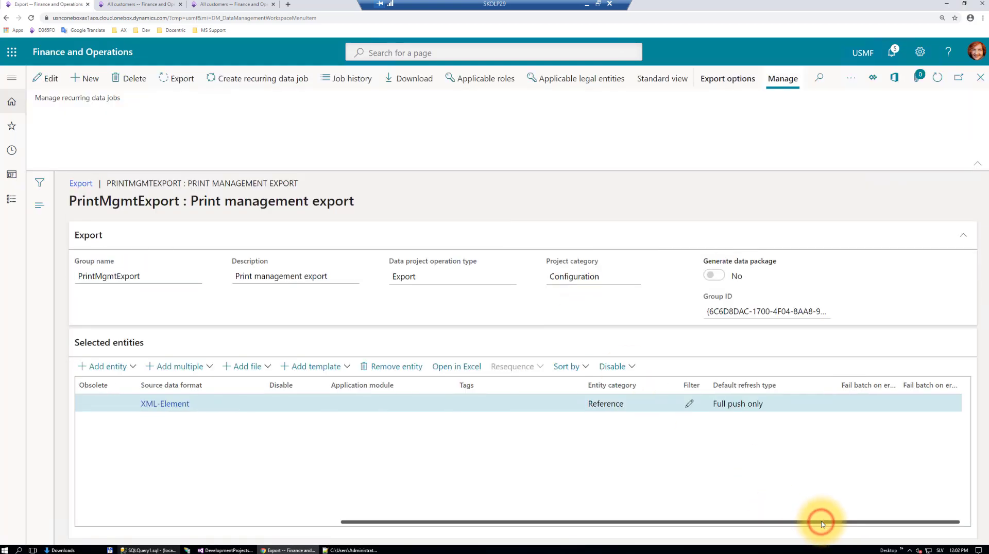
click(689, 405)
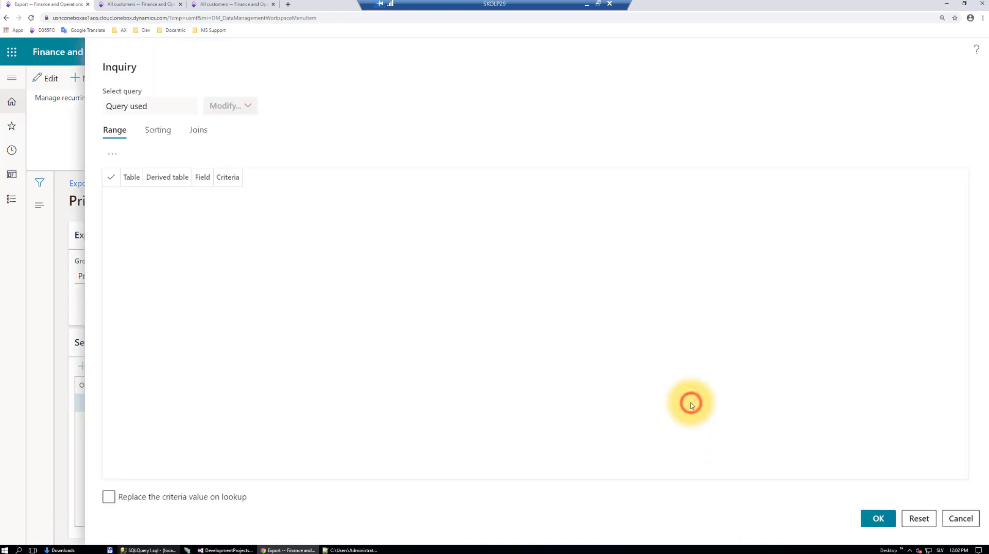
click(591, 196)
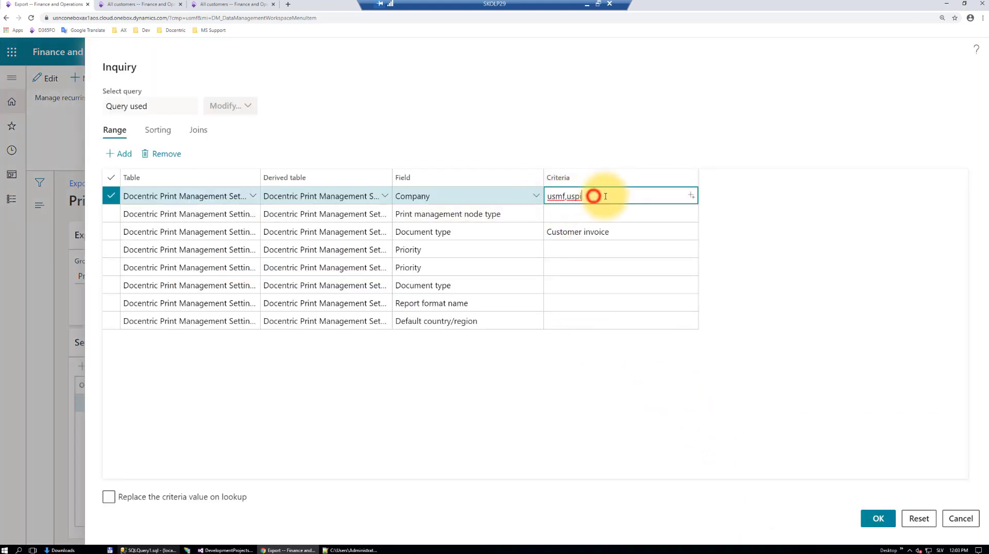
key(BackSpace)
key(BackSpace)
key(BackSpace)
key(BackSpace)
key(BackSpace)
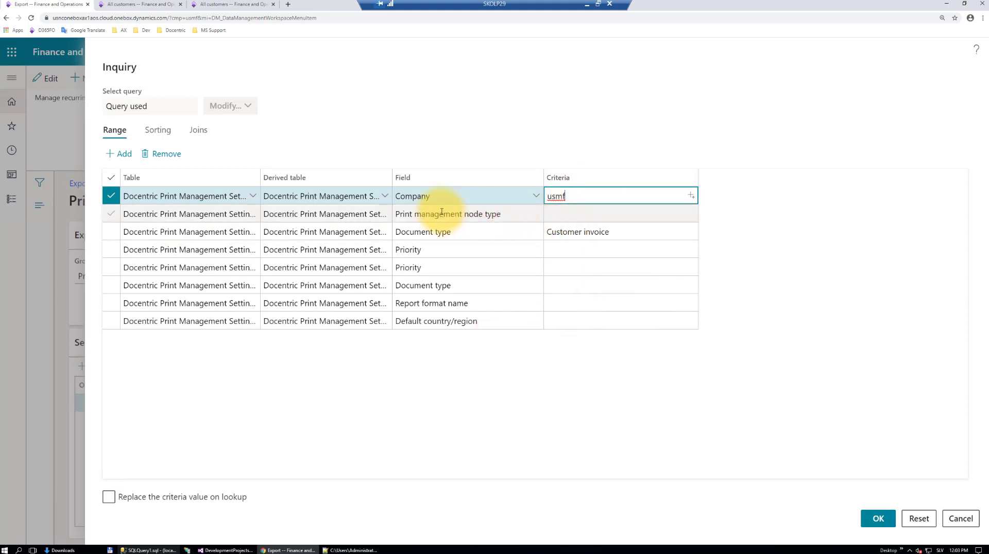
click(570, 214)
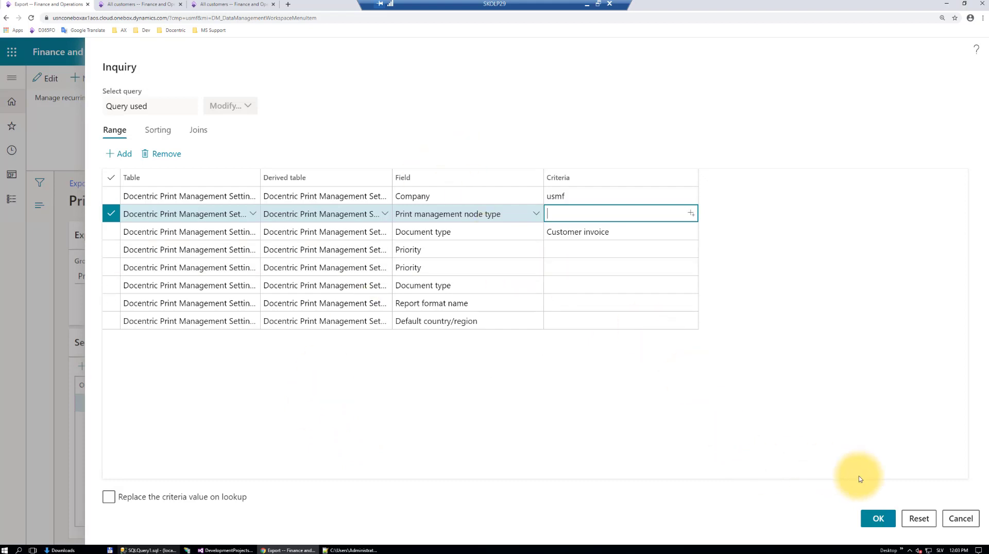
click(878, 518)
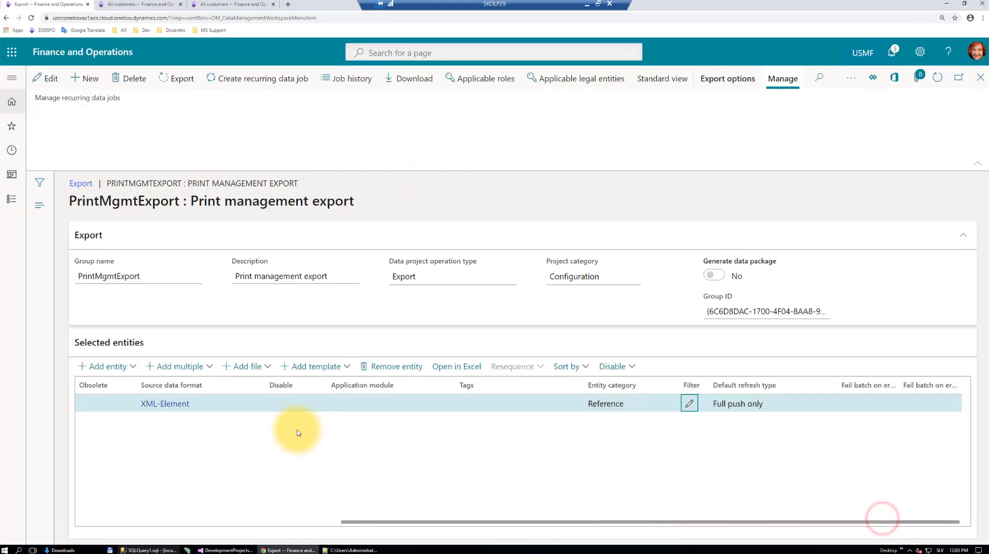
- Remove the existing Docentric Print Management Settings entity from the export project
click(179, 81)
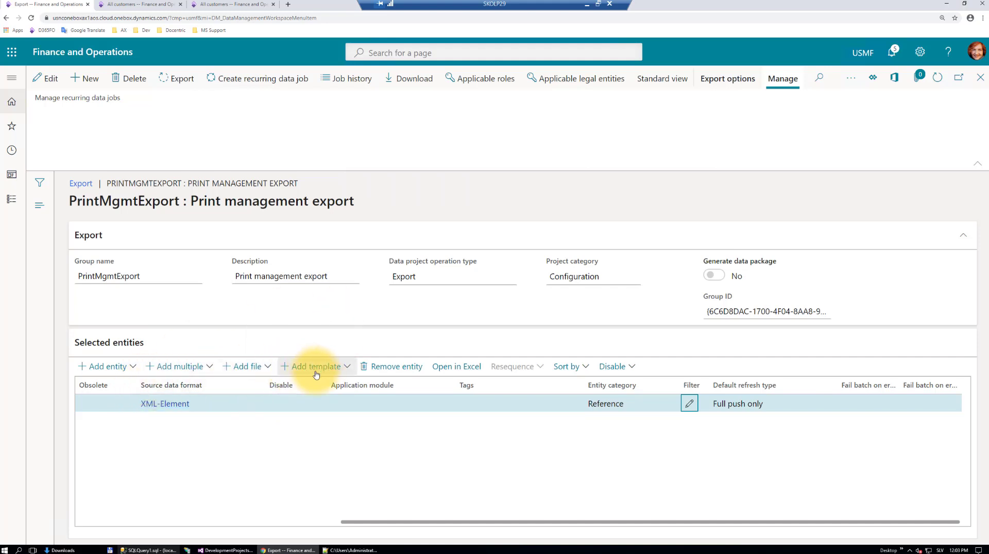
click(131, 522)
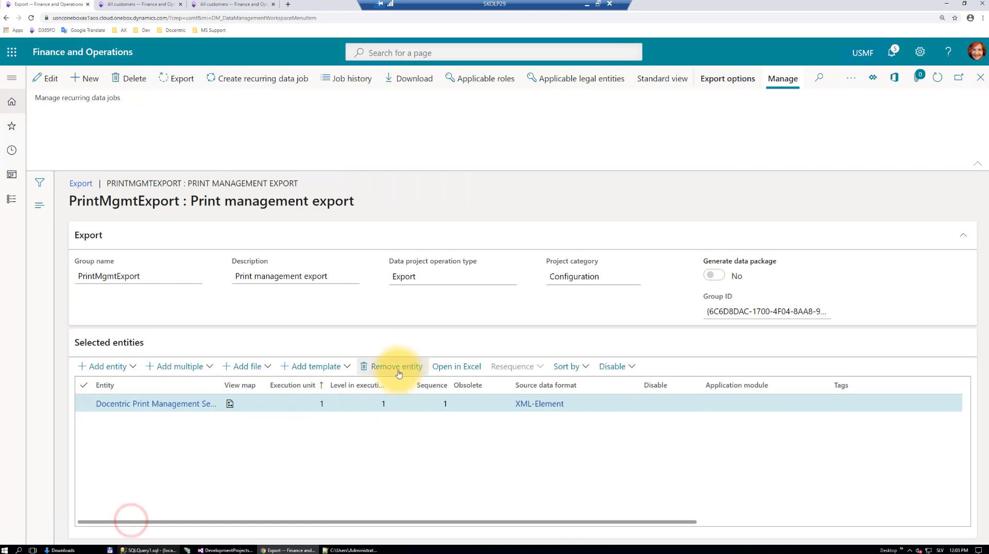
click(397, 367)
click(566, 285)
- Add the Docentric Print Management Settings entity to the export project with EXCEL as the target data format
click(134, 369)
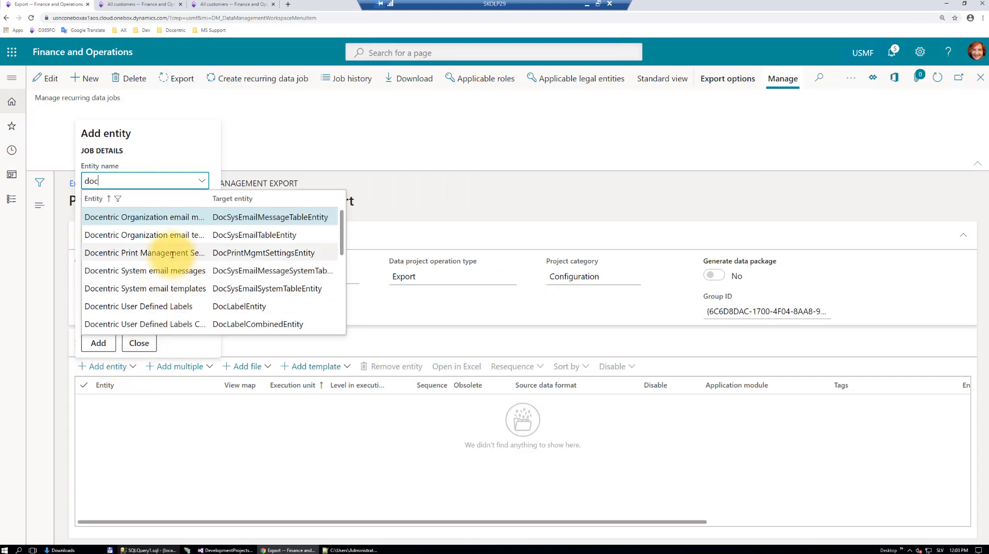
click(172, 254)
click(203, 214)
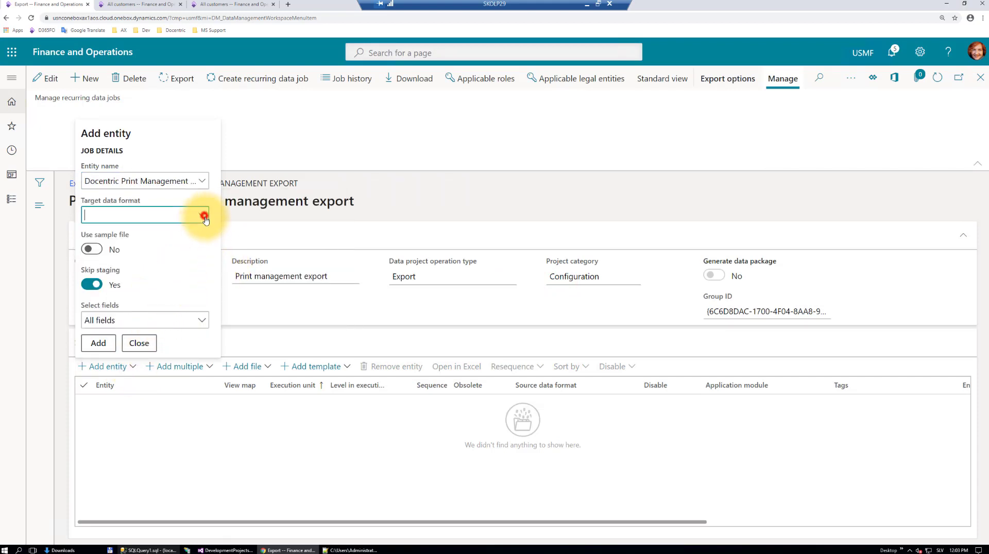
click(97, 340)
click(103, 342)
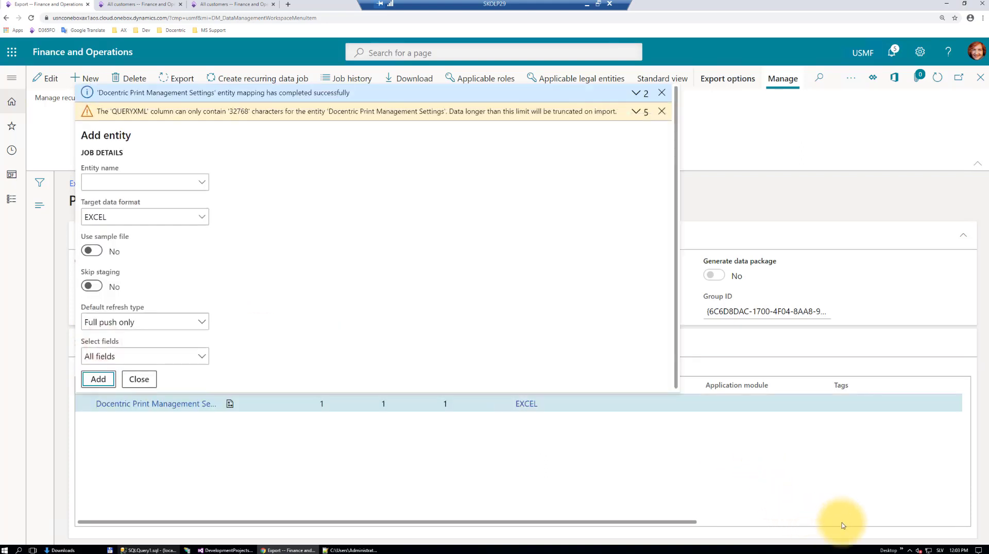
click(832, 450)
- Filter the new export entity by company usmf and document type Customer invoice
click(885, 521)
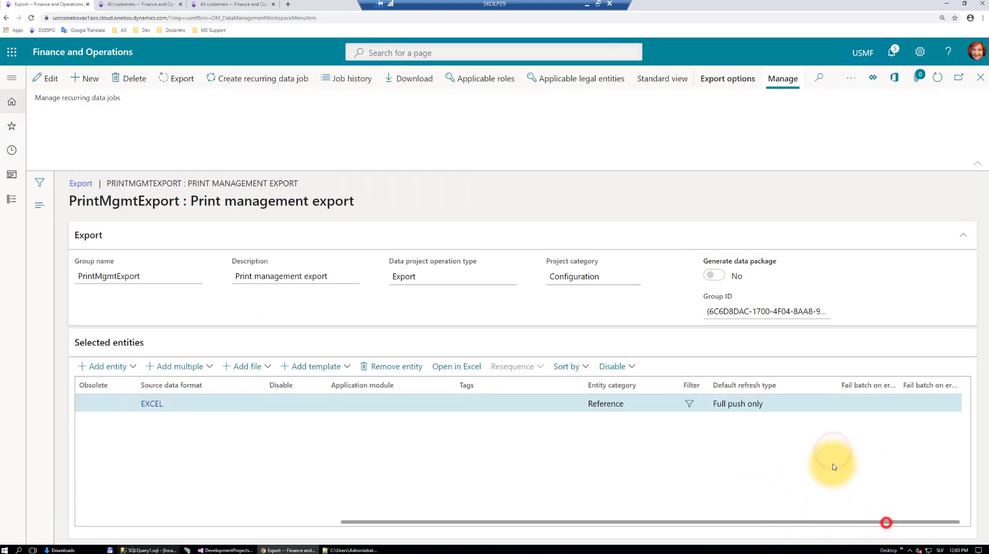
click(694, 407)
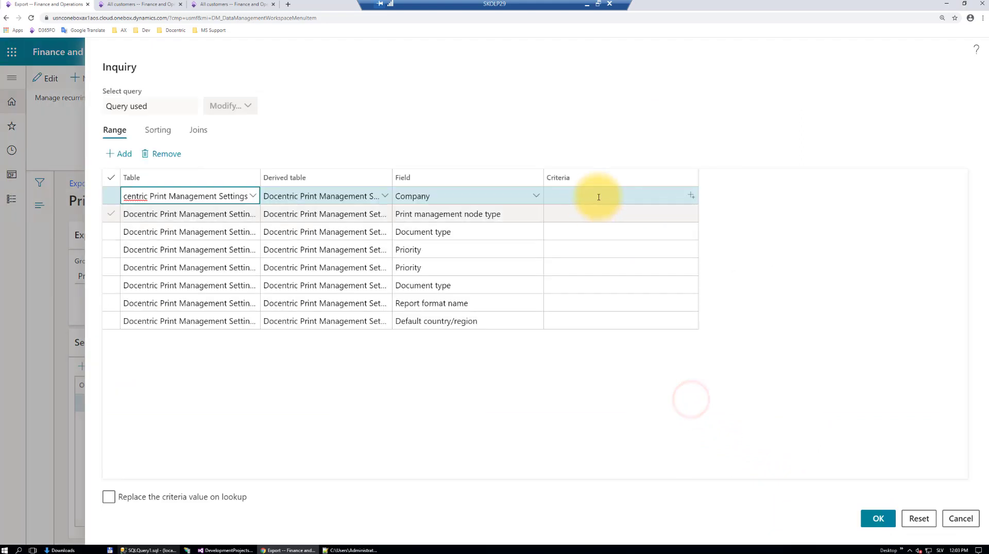
click(602, 196)
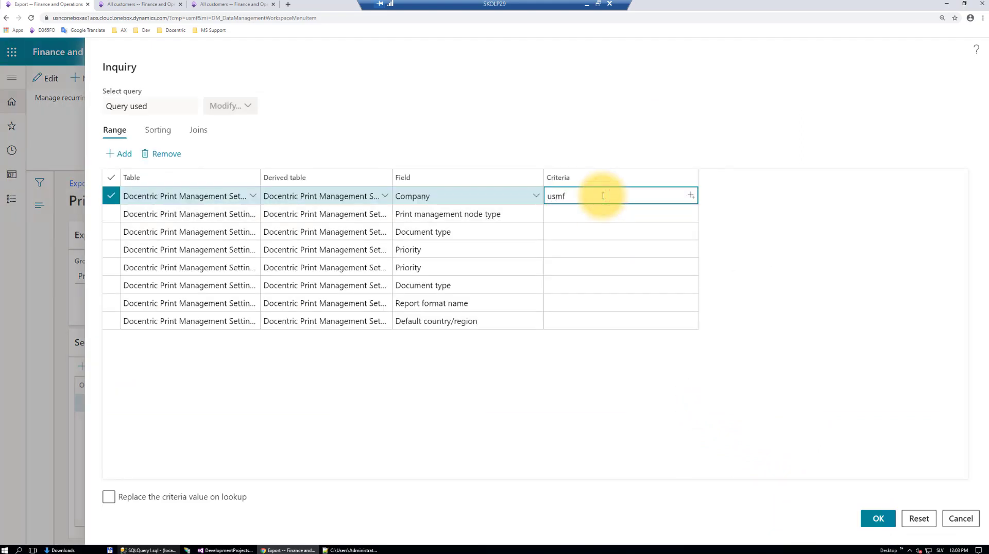
click(580, 231)
click(691, 230)
click(581, 267)
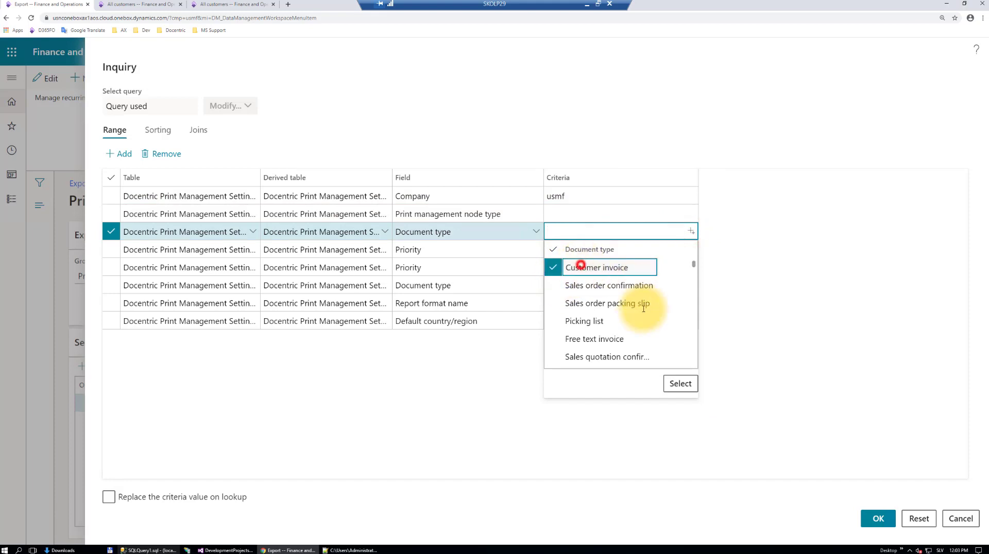
click(672, 383)
click(878, 518)
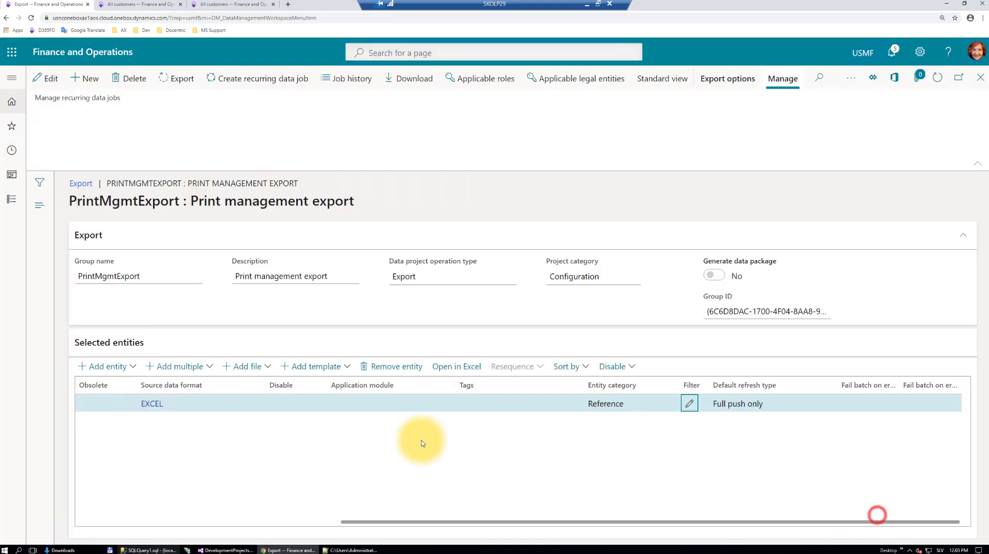
- Run the PrintMgmtExport export job and refresh its execution status
click(172, 80)
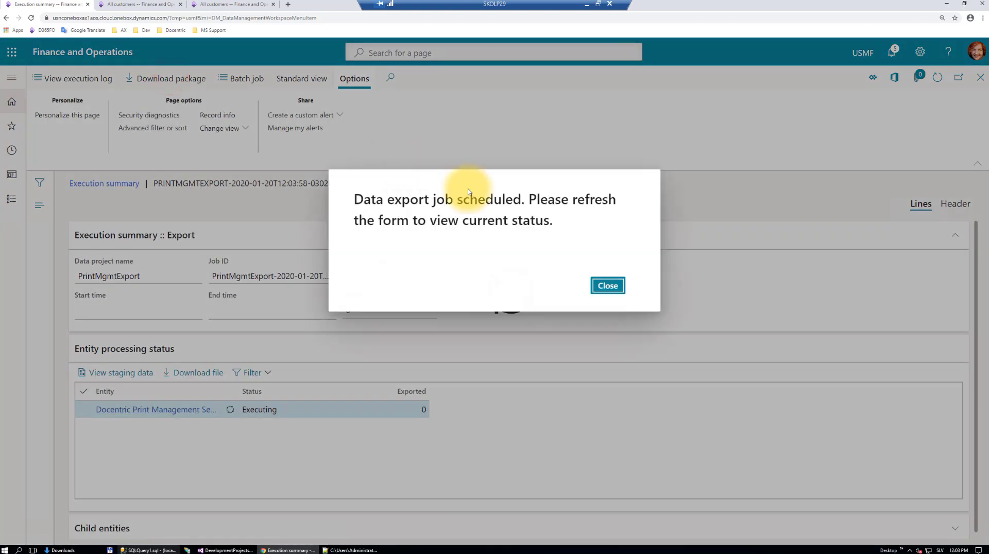
click(608, 286)
click(570, 265)
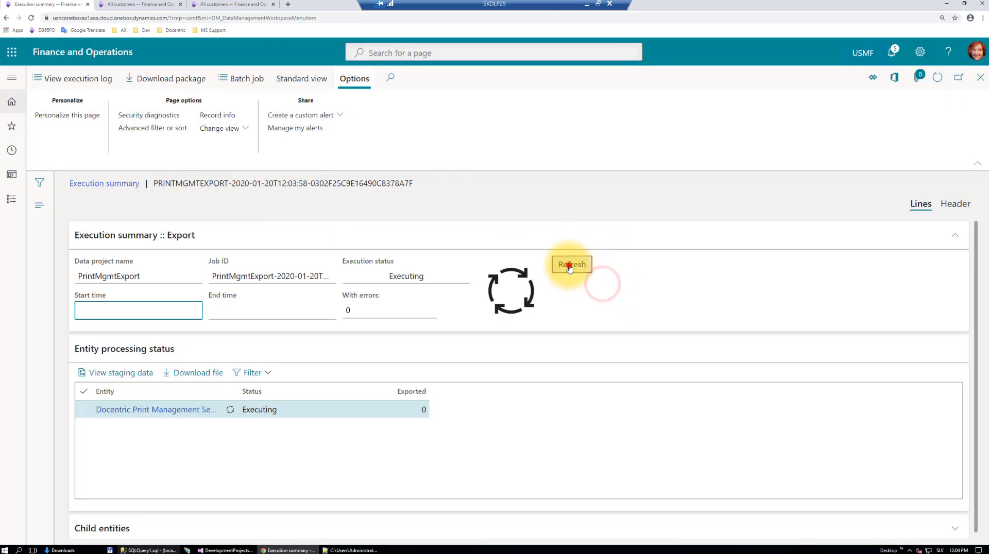
- Download the exported print management settings file, open it in Excel and enable editing
click(195, 375)
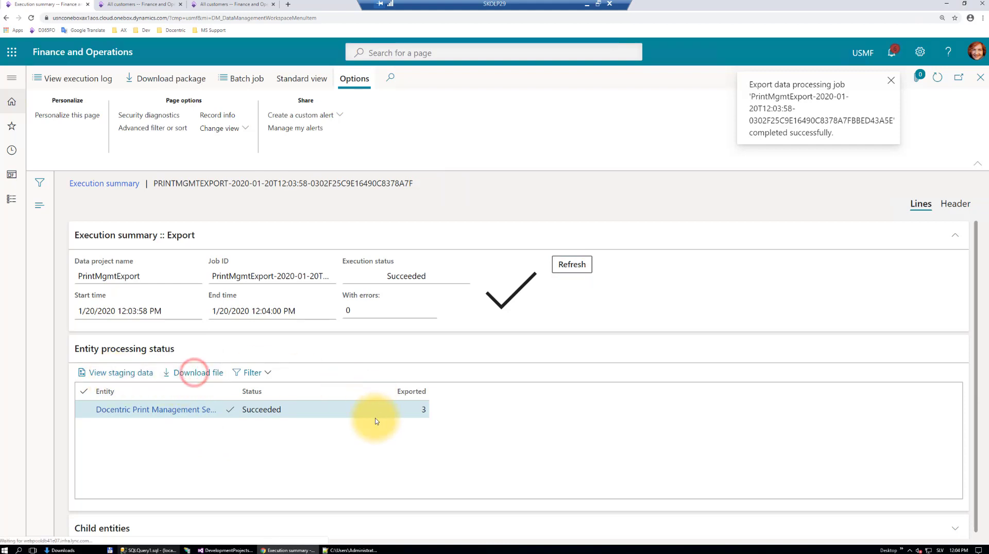
click(37, 537)
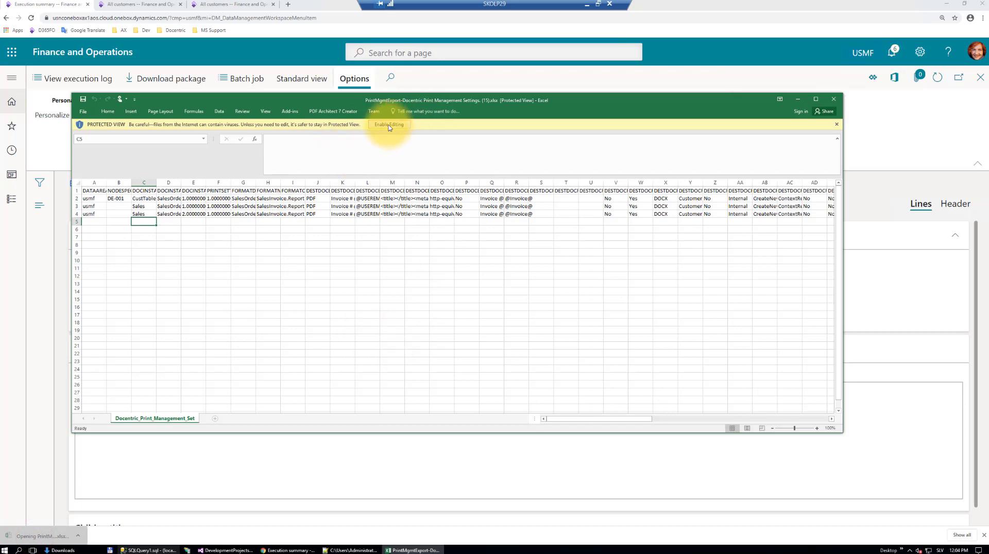
click(388, 124)
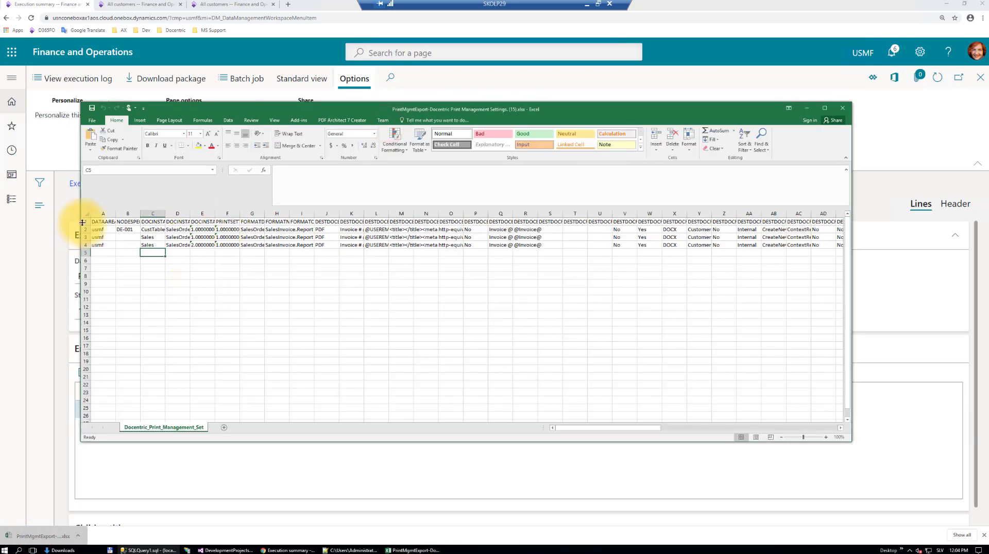
- Fit all column widths of the exported print management settings sheet to their contents
click(86, 213)
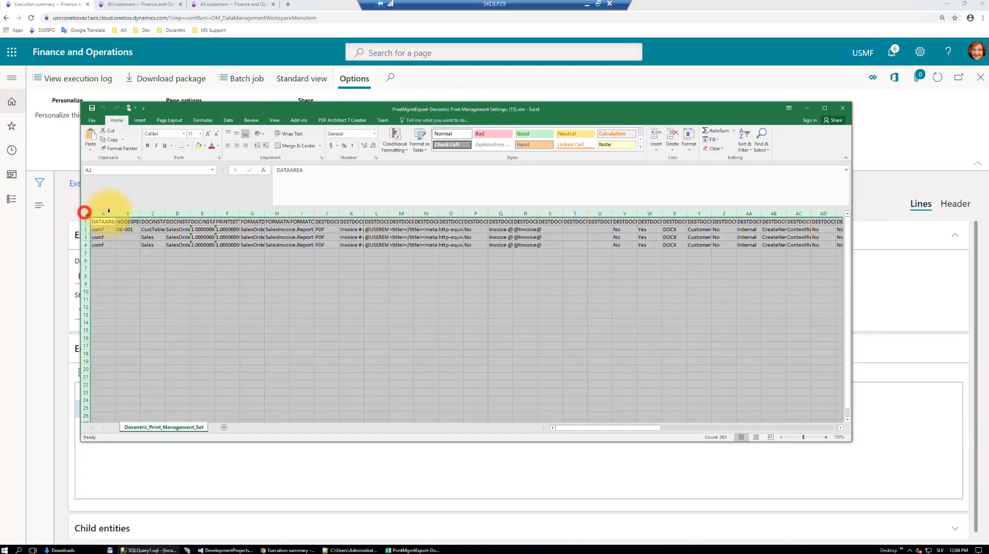
double_click(140, 213)
click(431, 290)
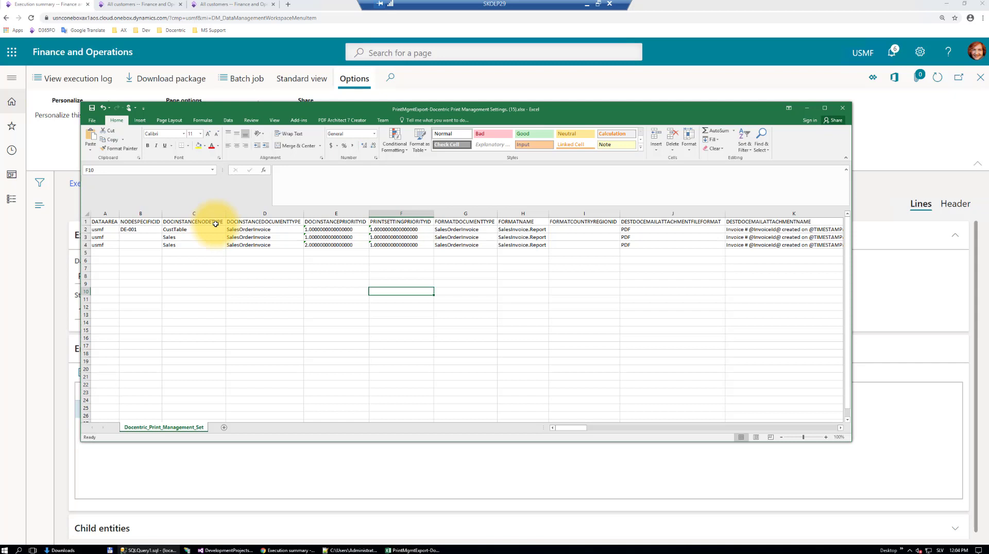
- Delete the two rows whose DOCINSTANCENODETYPE is Sales, keeping only the CustTable settings row
click(141, 229)
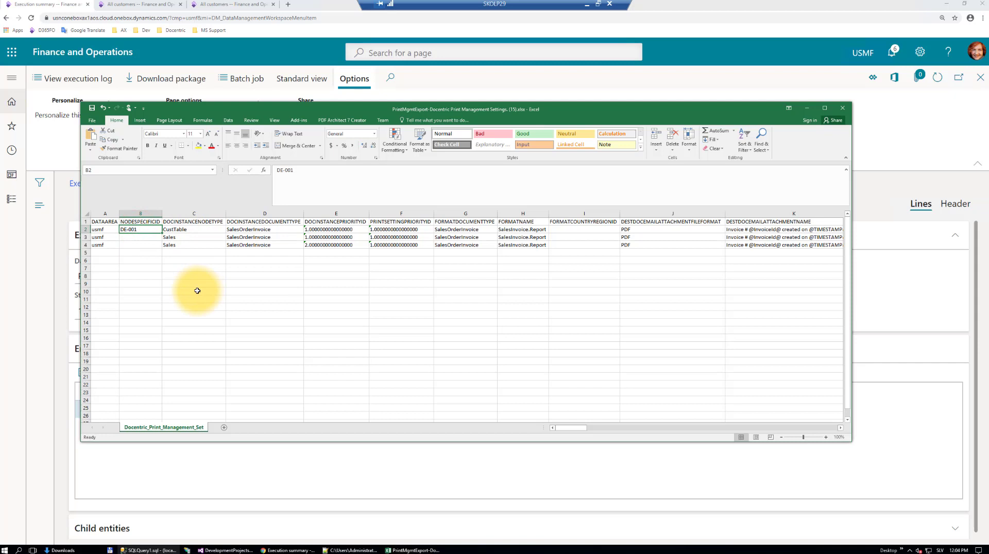
click(181, 230)
click(138, 228)
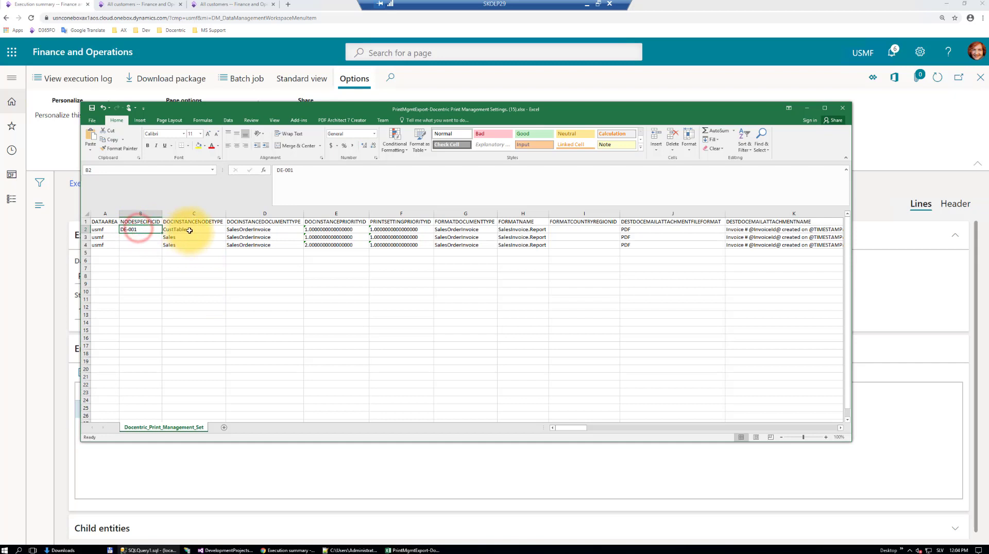
click(190, 230)
click(145, 238)
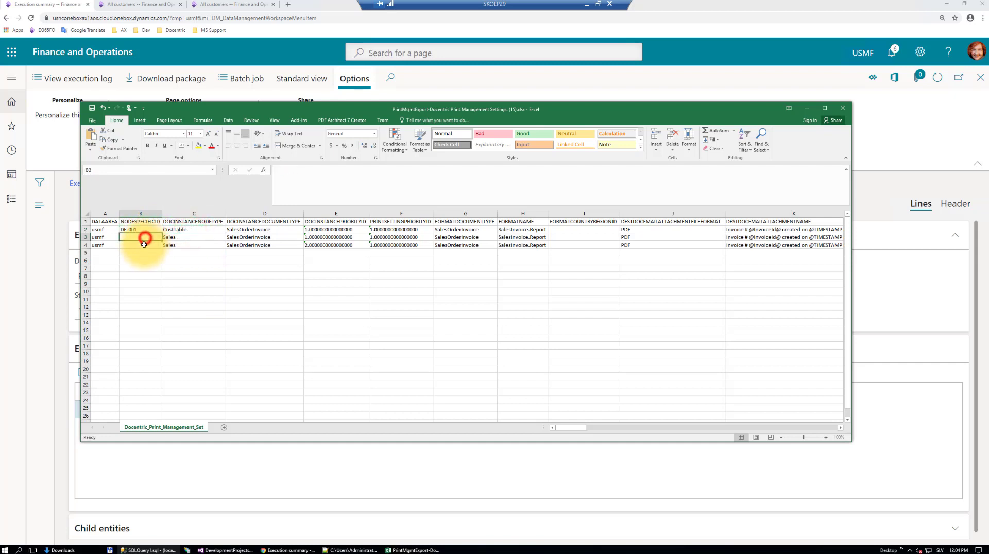
drag(84, 238, 83, 245)
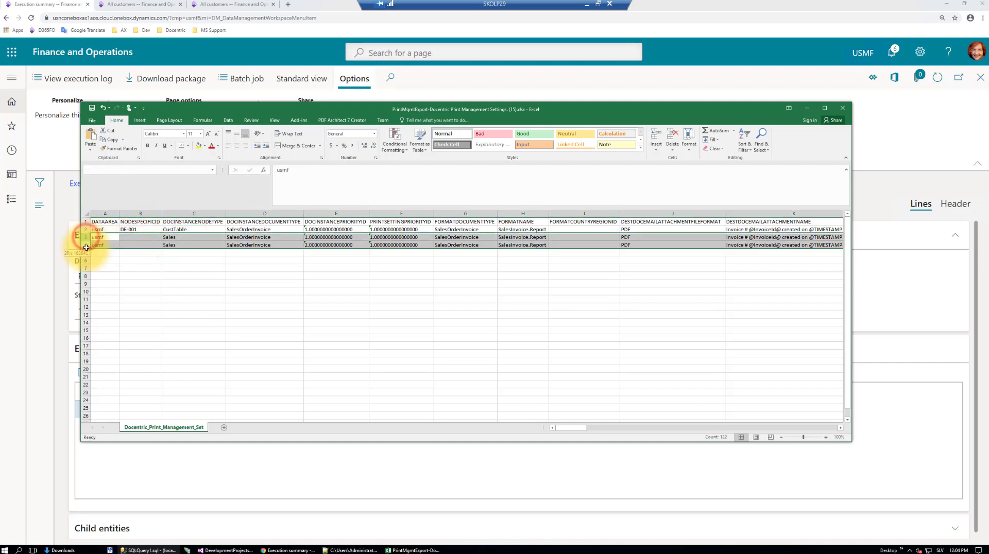
right_click(83, 238)
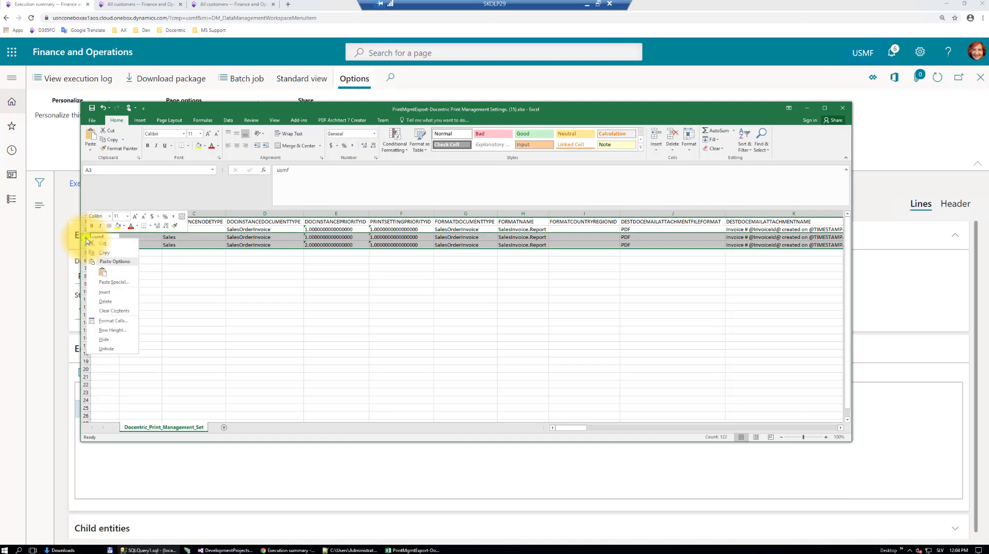
click(110, 302)
click(231, 290)
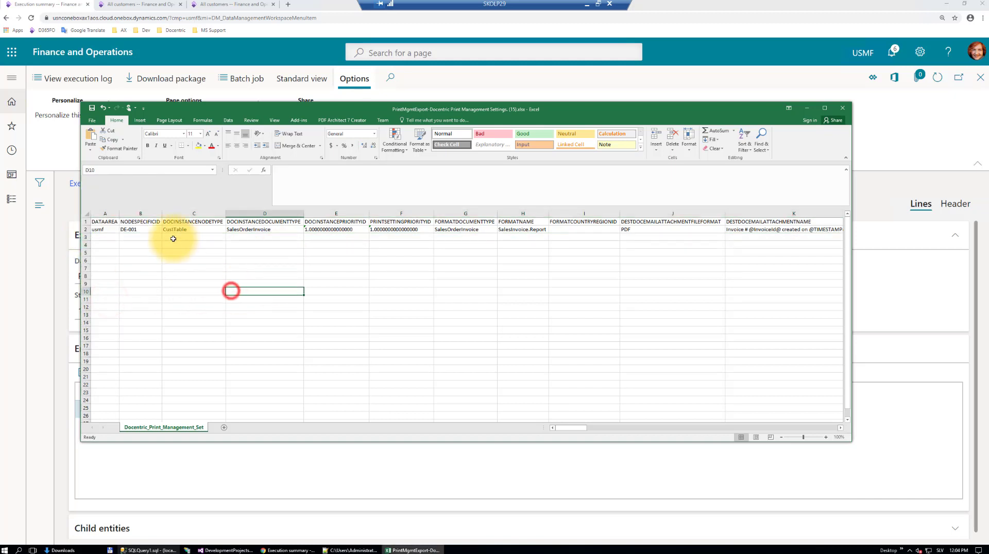
- Check the USMF customer list in the browser, return to Excel and copy the CustTable settings row into rows 3 to 6
click(144, 229)
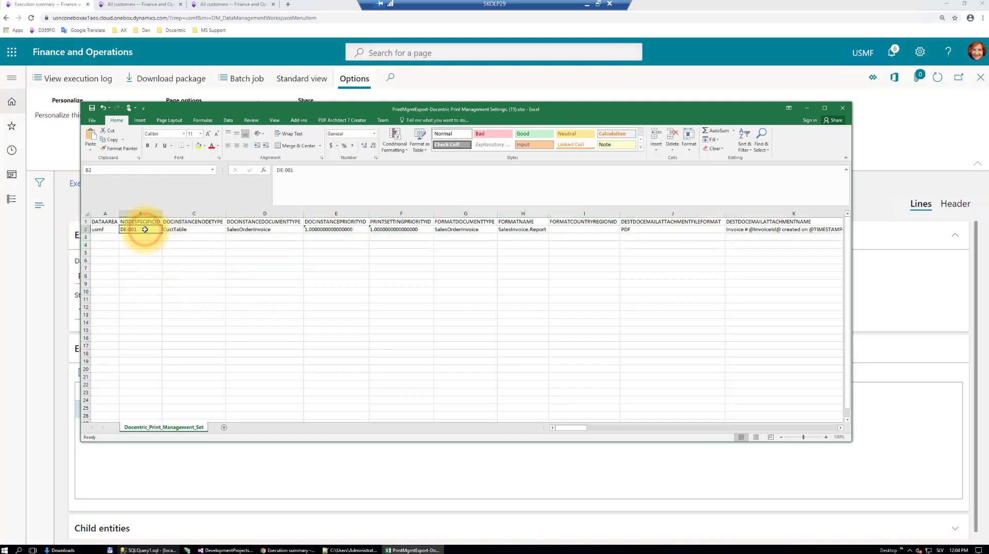
click(132, 5)
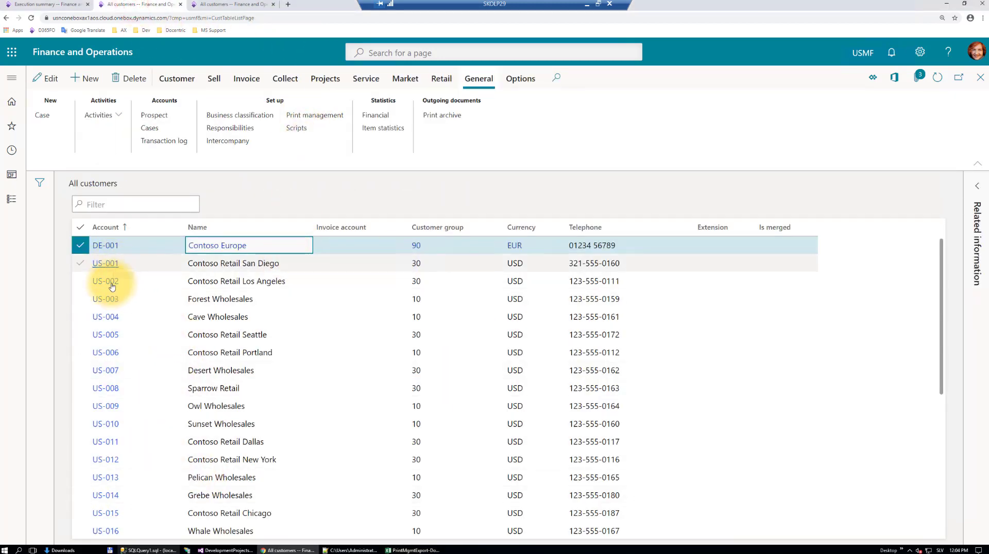
click(412, 550)
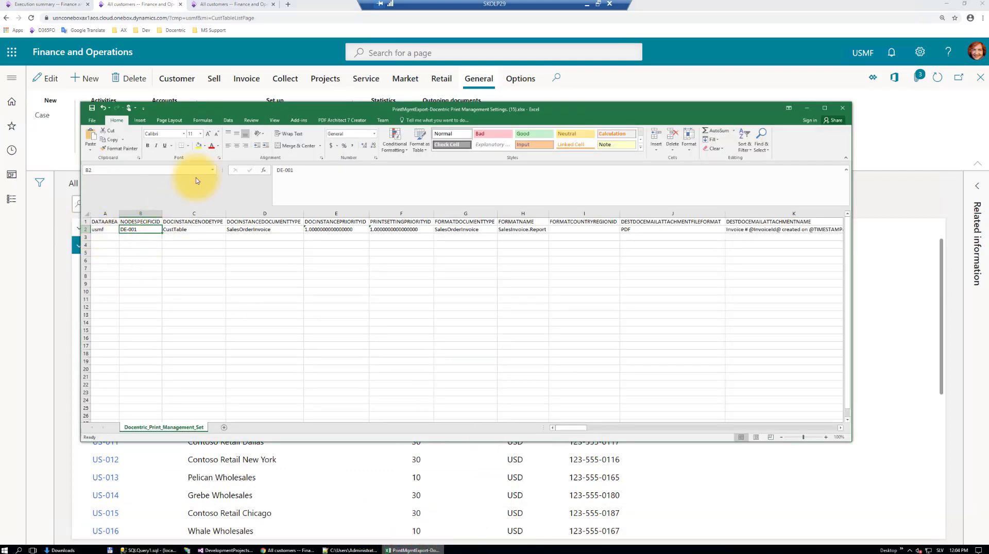
click(86, 229)
key(ctrl+c)
click(86, 237)
key(ctrl+v)
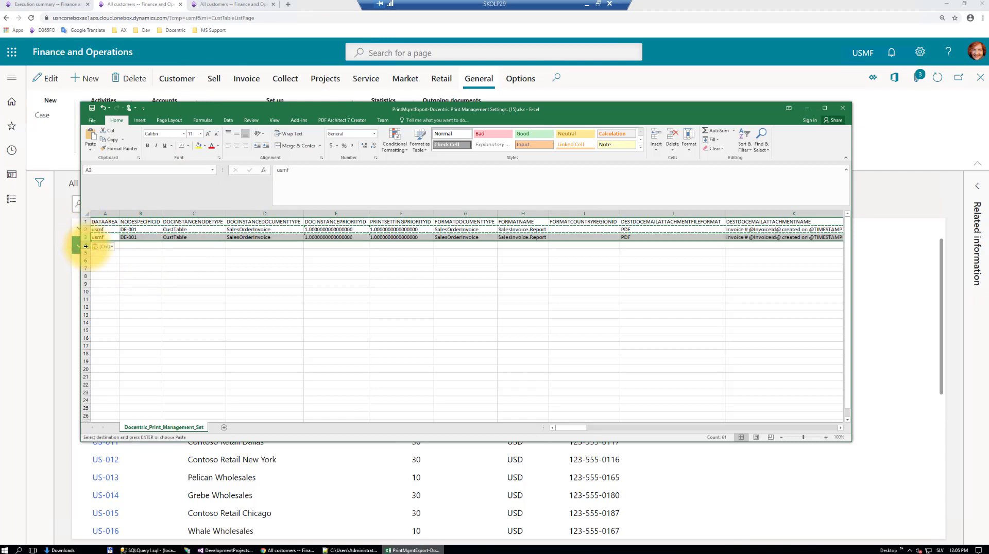
click(85, 245)
key(ctrl+v)
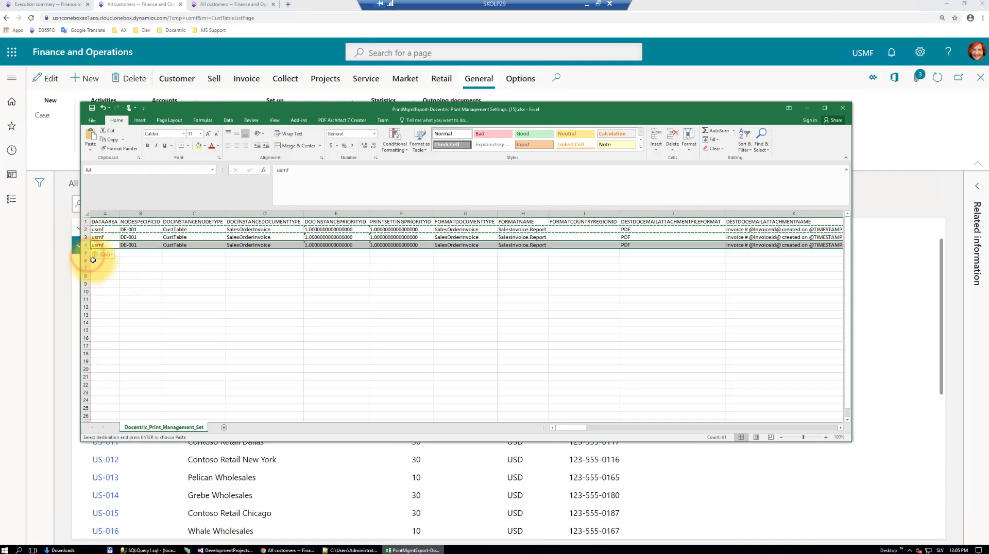
click(85, 252)
key(ctrl+v)
click(85, 260)
key(ctrl+v)
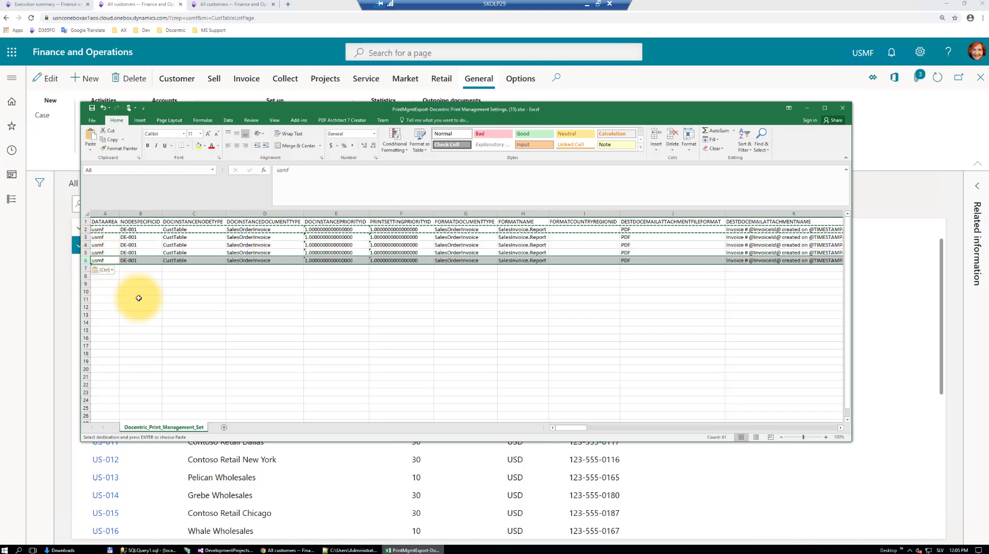
click(139, 298)
- Set NODESPECIFICID in rows 3 and 4 to the USMF customer accounts of Contoso Retail San Diego and Contoso Retail Los Angeles
click(138, 238)
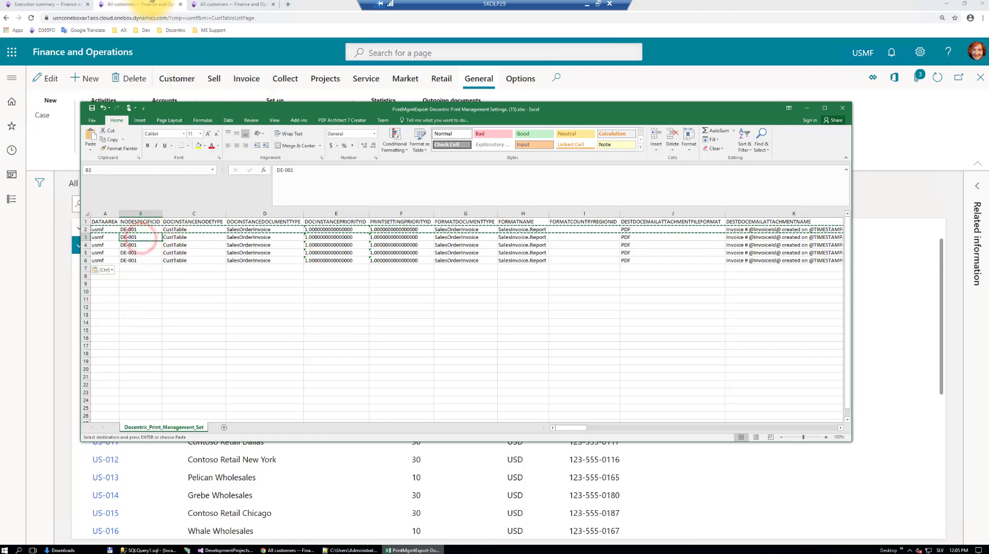
click(147, 6)
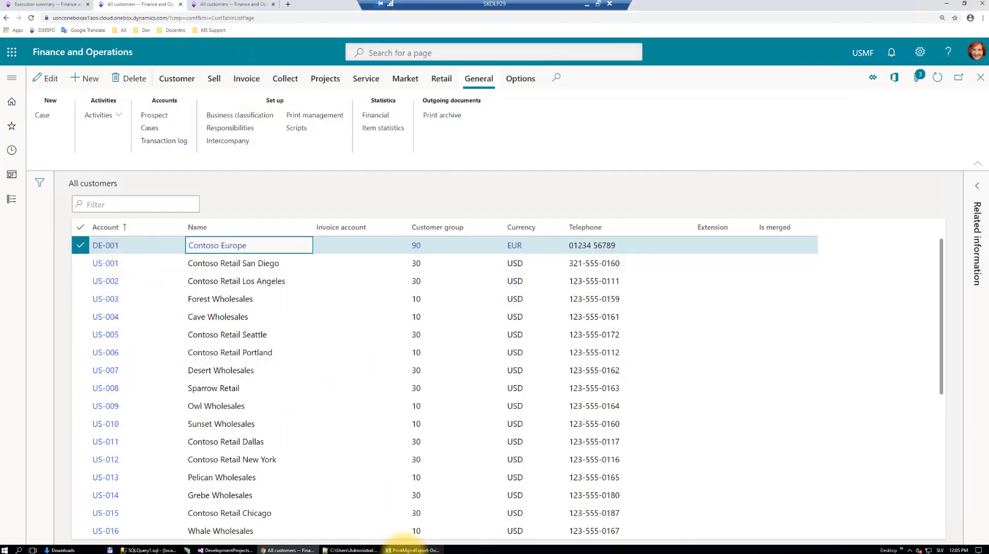
click(415, 550)
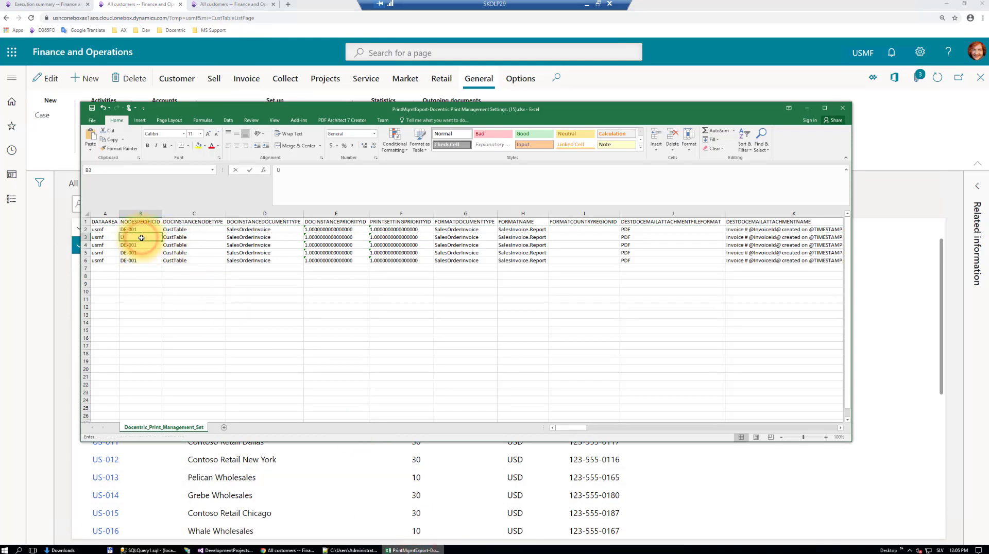
text(U)
key(Return)
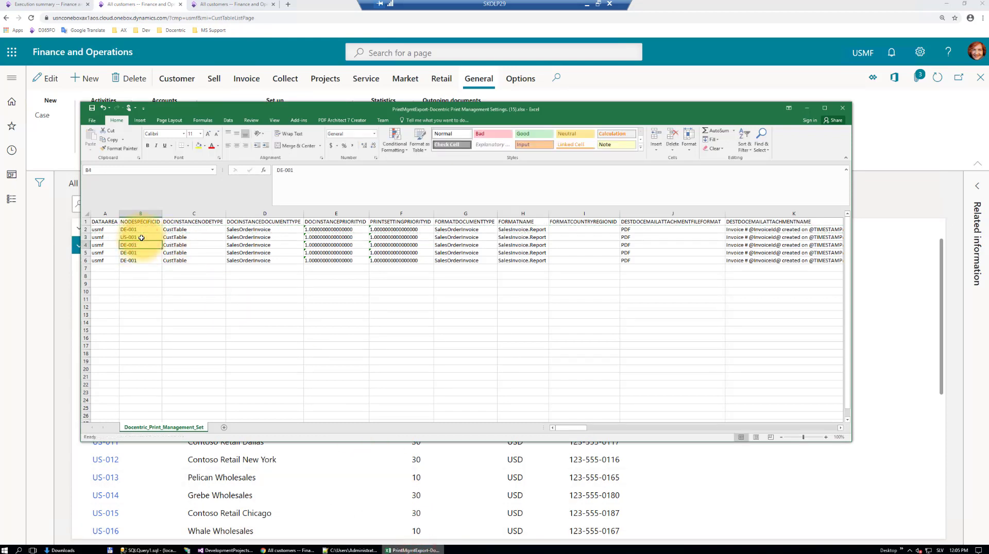
text(US)
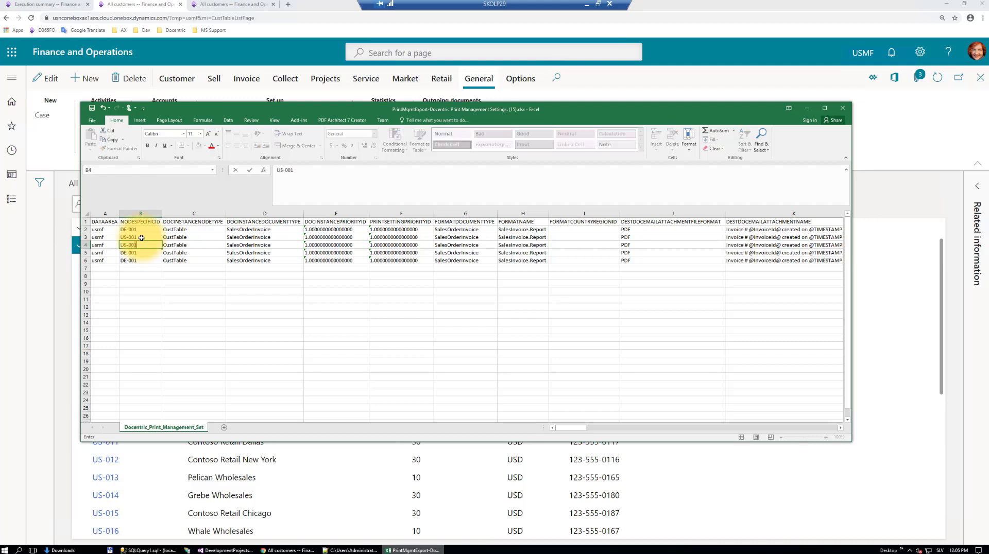
- Check the USPI customer list in the browser, return to Excel and set DATAAREA in rows 5 and 6 to uspi
click(235, 4)
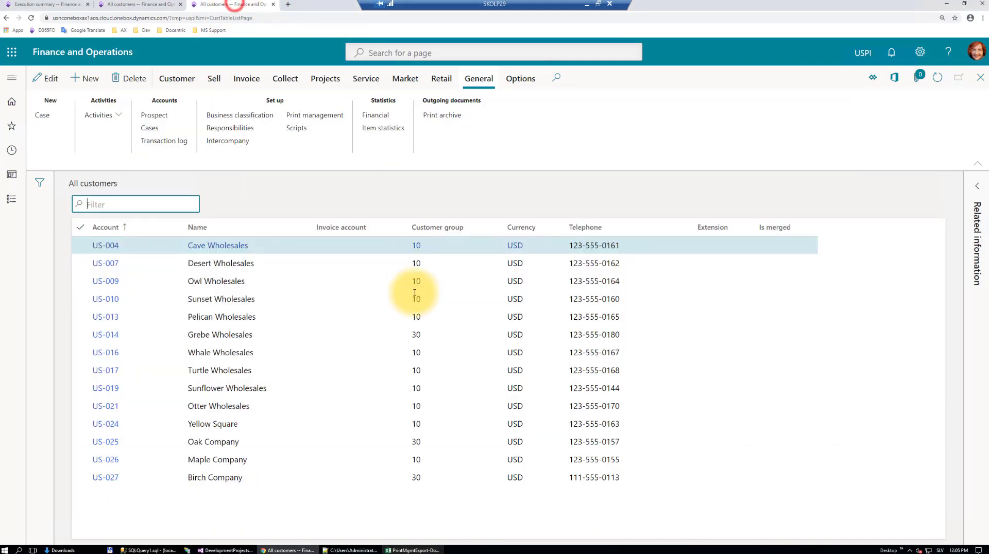
click(415, 550)
drag(280, 108, 443, 123)
click(266, 266)
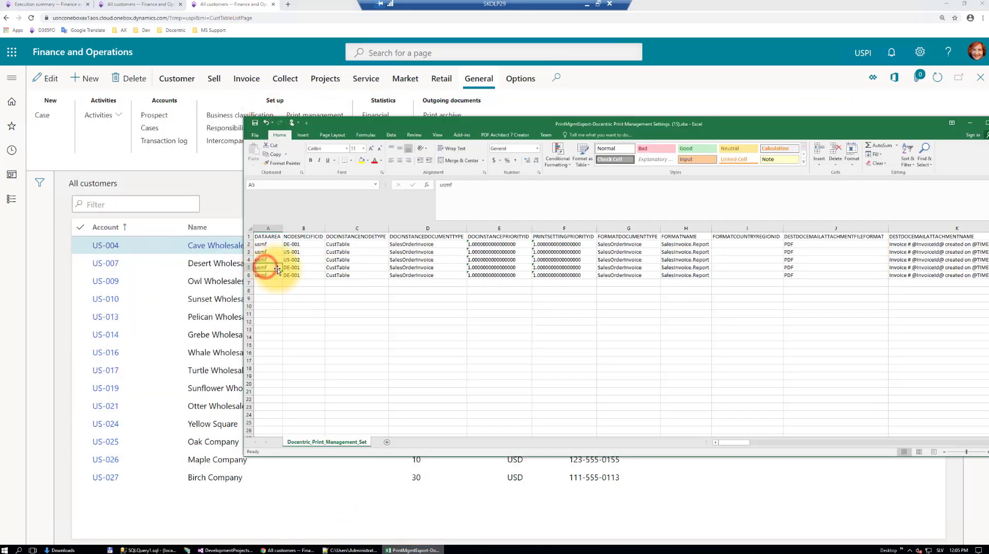
text(us)
key(Return)
text(uspi)
key(Return)
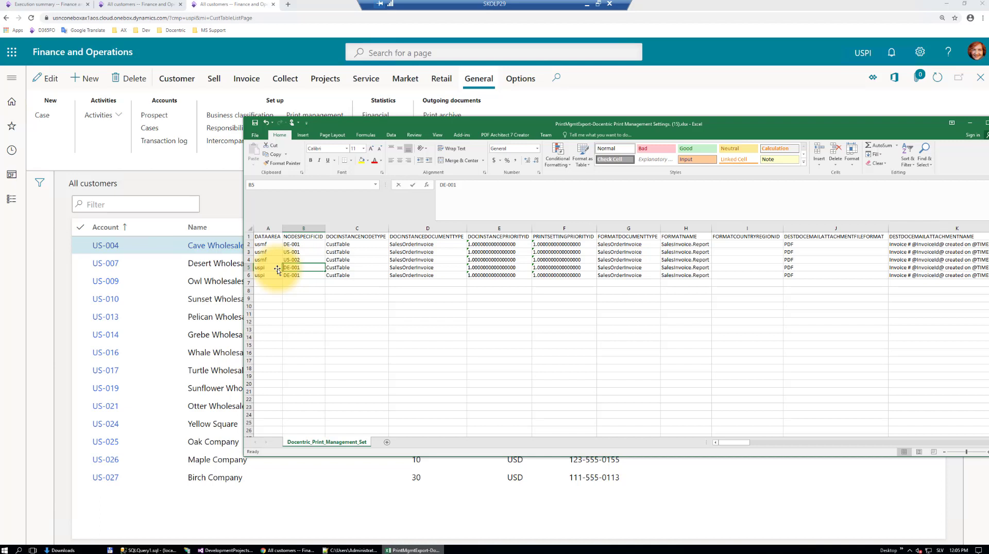
- Set NODESPECIFICID in rows 5 and 6 to the USPI customer accounts of Cave Wholesales and Desert Wholesales
text(US)
key(Return)
text(U)
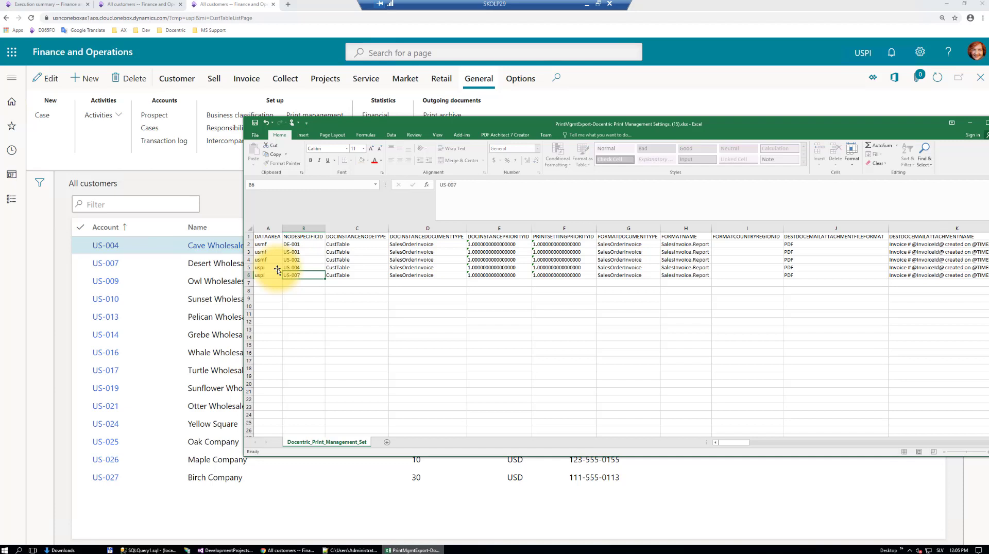
key(Return)
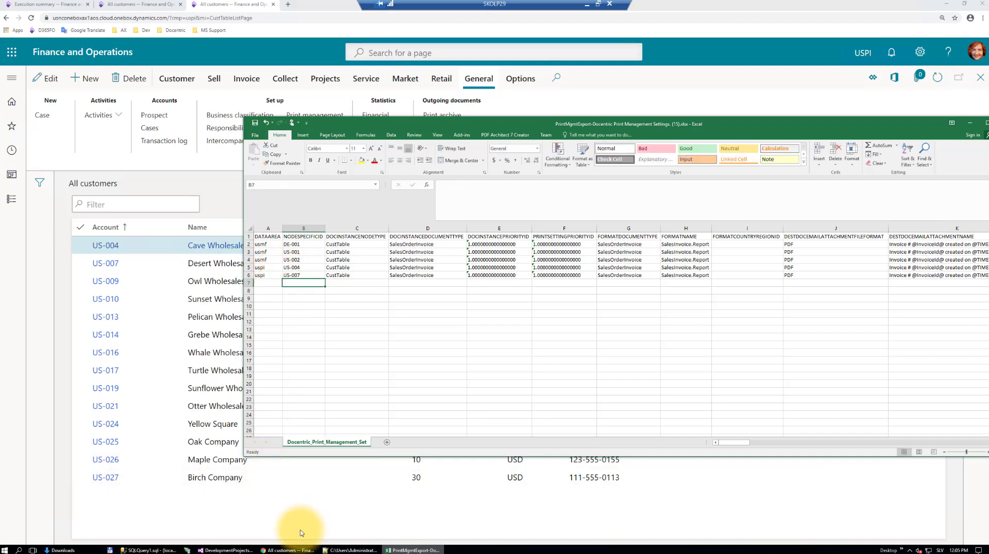
- Switch to Data management in Finance and Operations, open the PrintMgmtImport project and remove its existing Docentric Print Management Settings entity
click(289, 550)
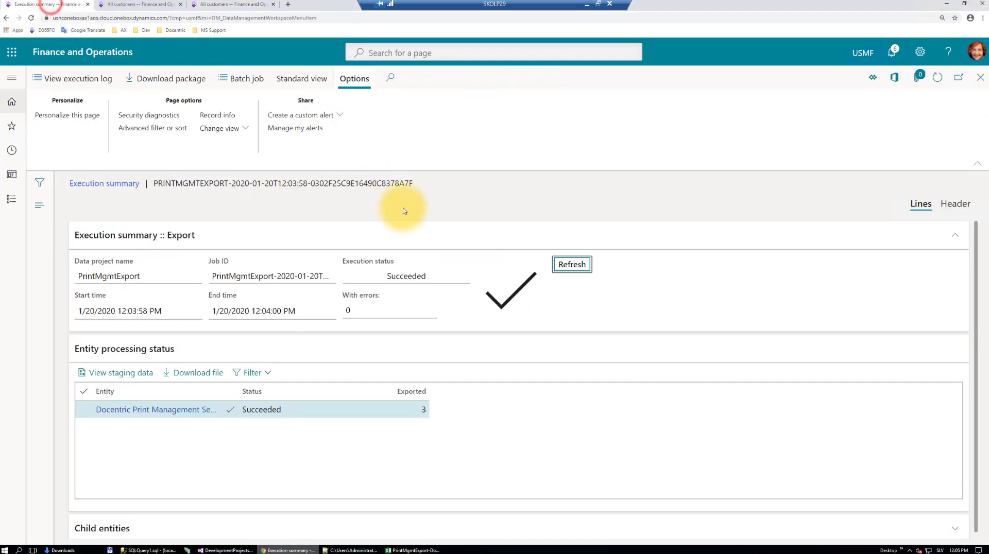
key(Escape)
key(Escape)
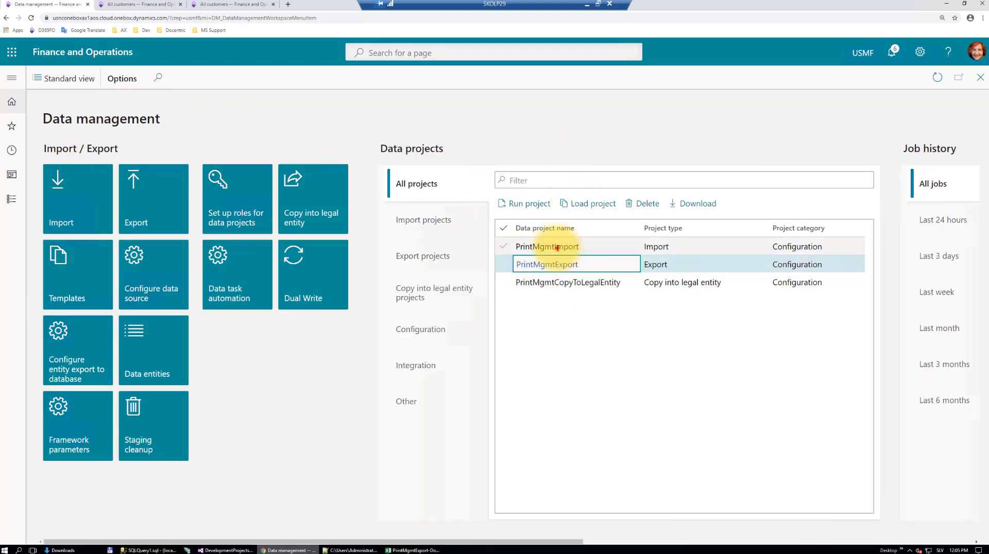
click(556, 247)
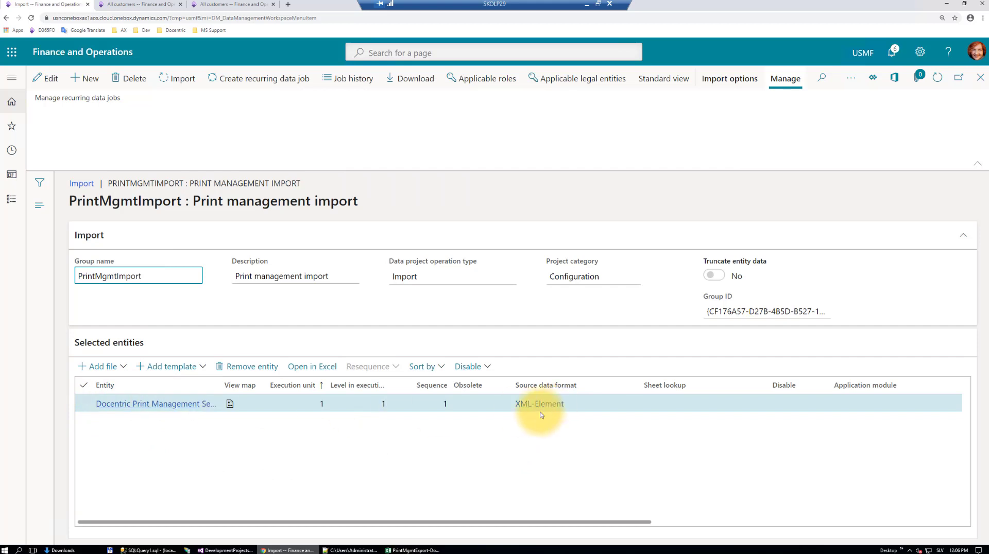
click(251, 367)
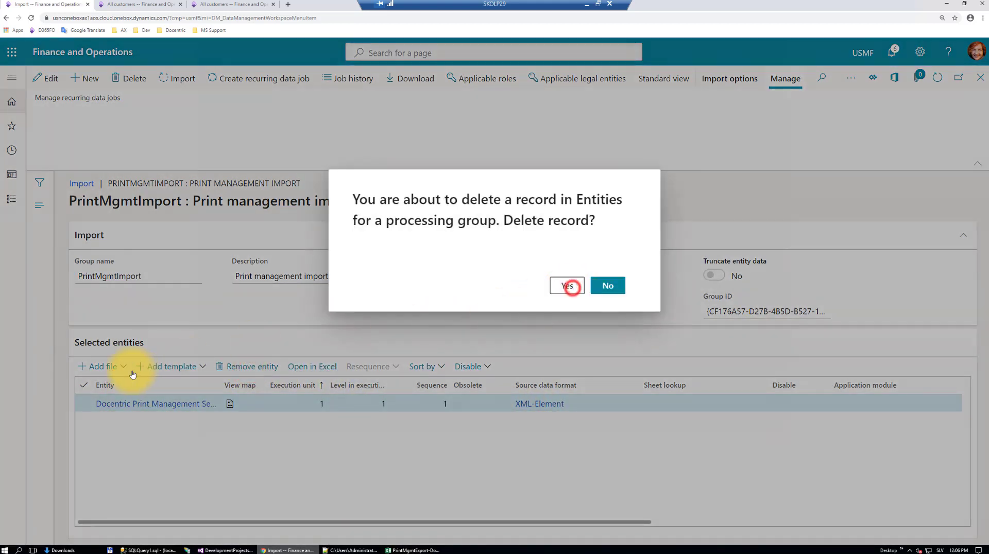
click(571, 287)
- Add the Docentric Print Management Settings entity to the import project in EXCEL format, uploading PrintMgmtExport-Docentric Print Management Settings. (15).xlsx
click(124, 367)
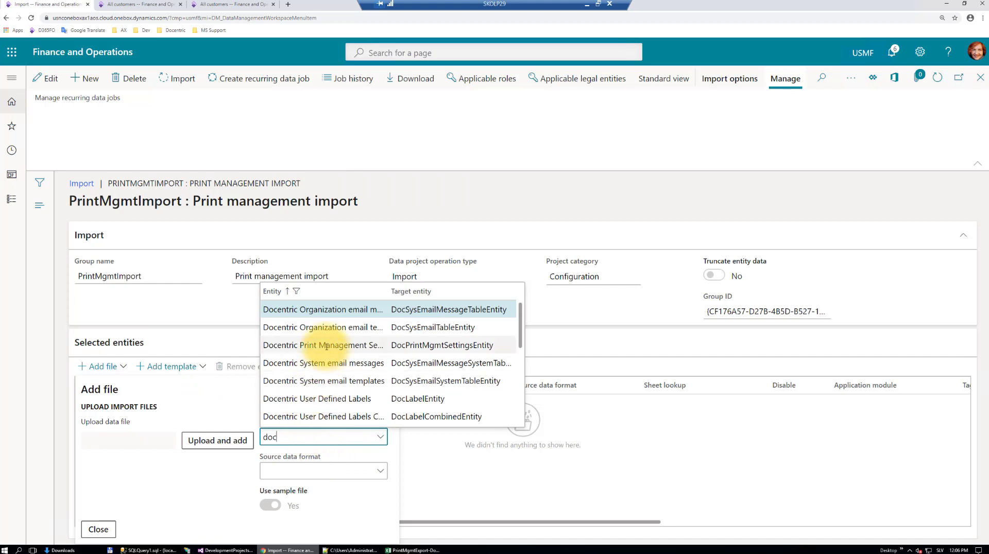
click(325, 346)
click(379, 471)
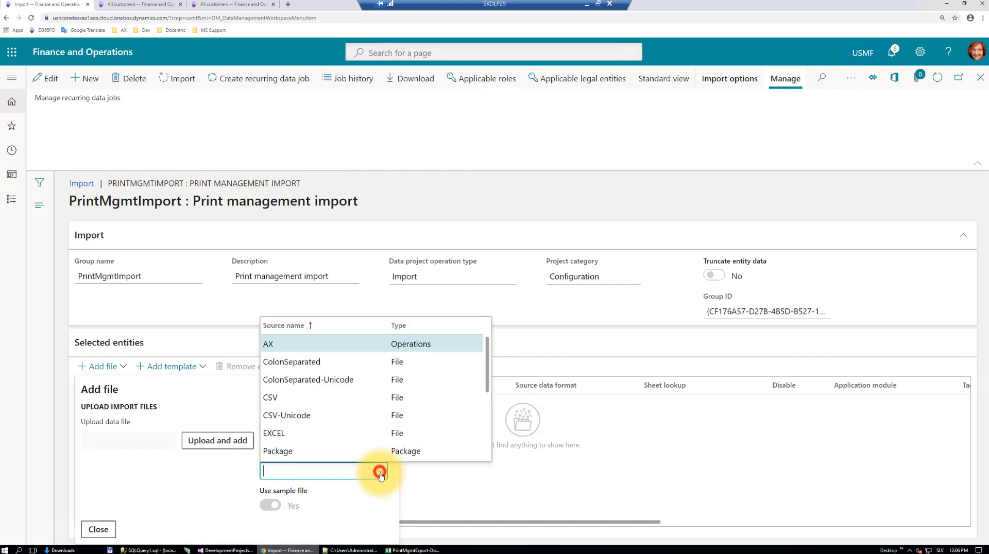
click(274, 433)
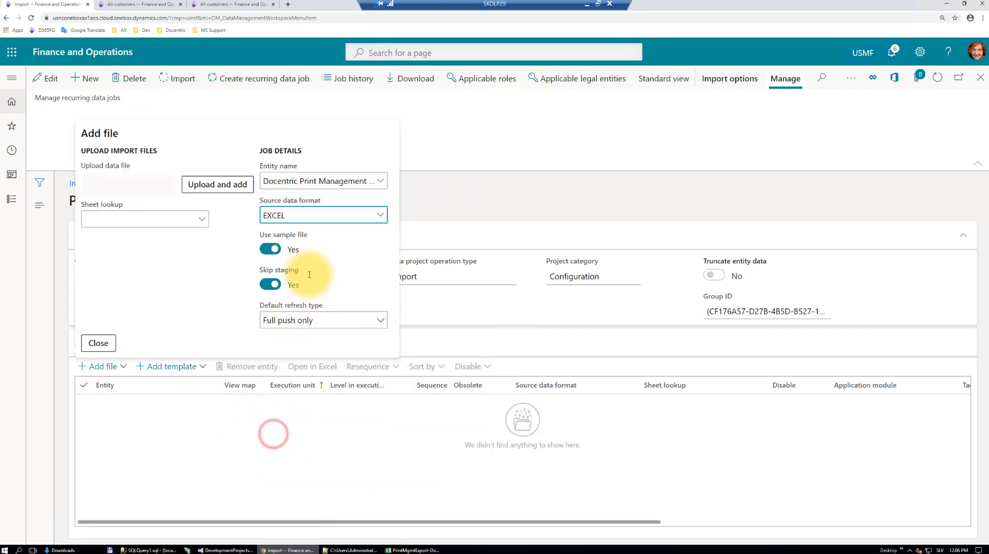
click(224, 186)
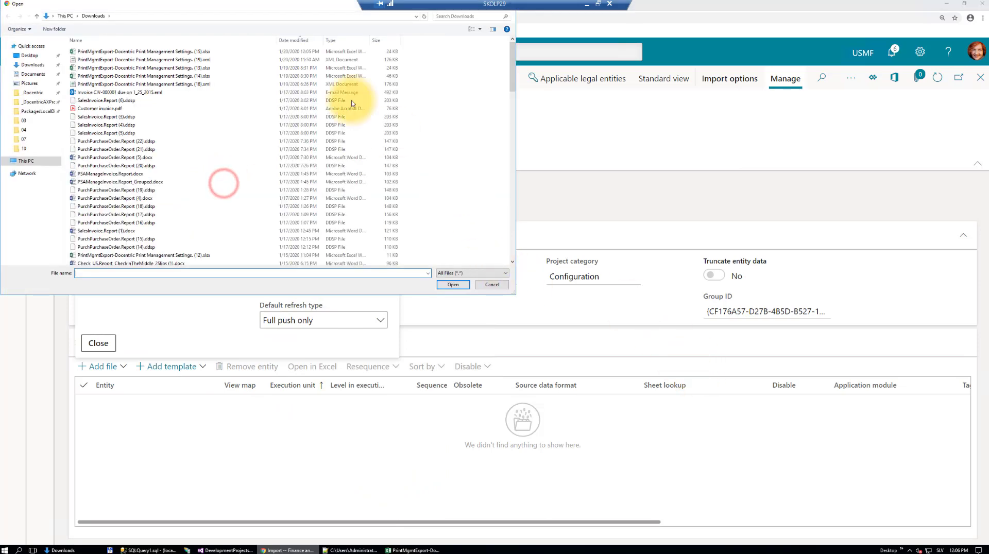
double_click(203, 54)
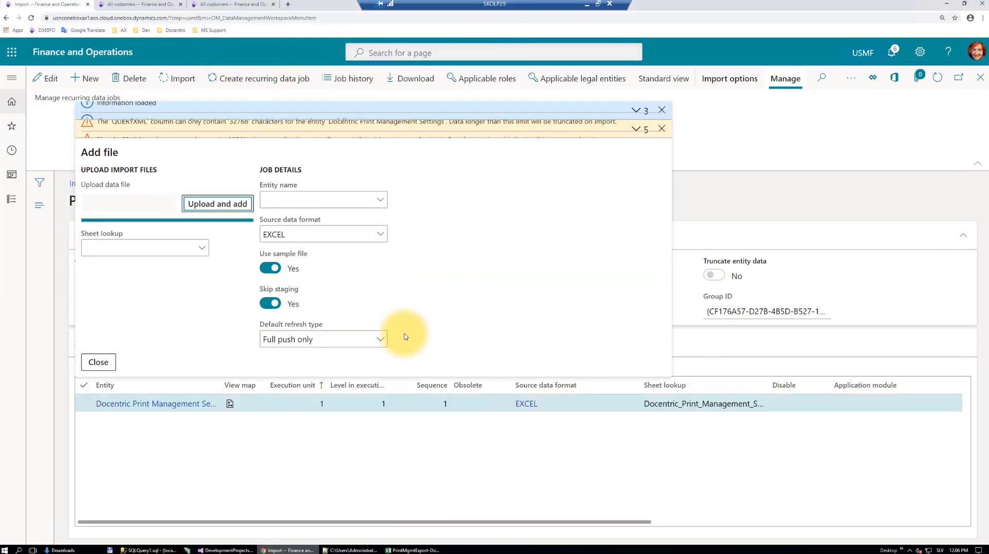
click(744, 193)
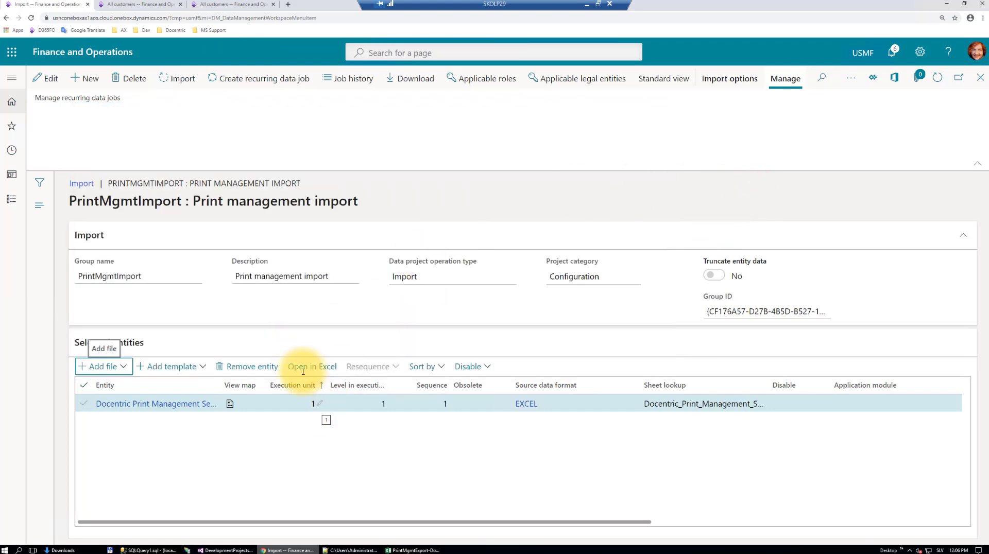
- Check the USMF and USPI customer lists, run the PrintMgmtImport import and refresh its execution summary
click(140, 6)
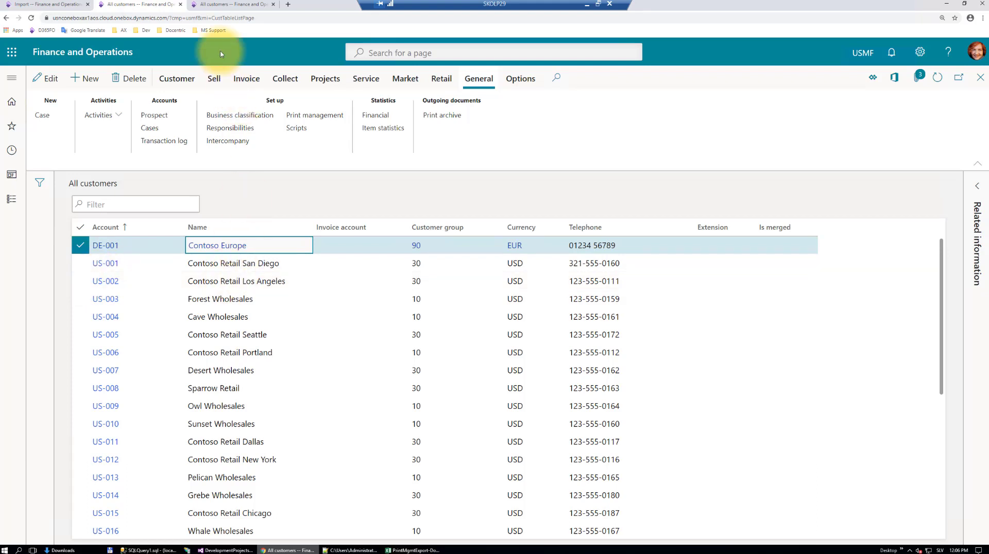
click(219, 5)
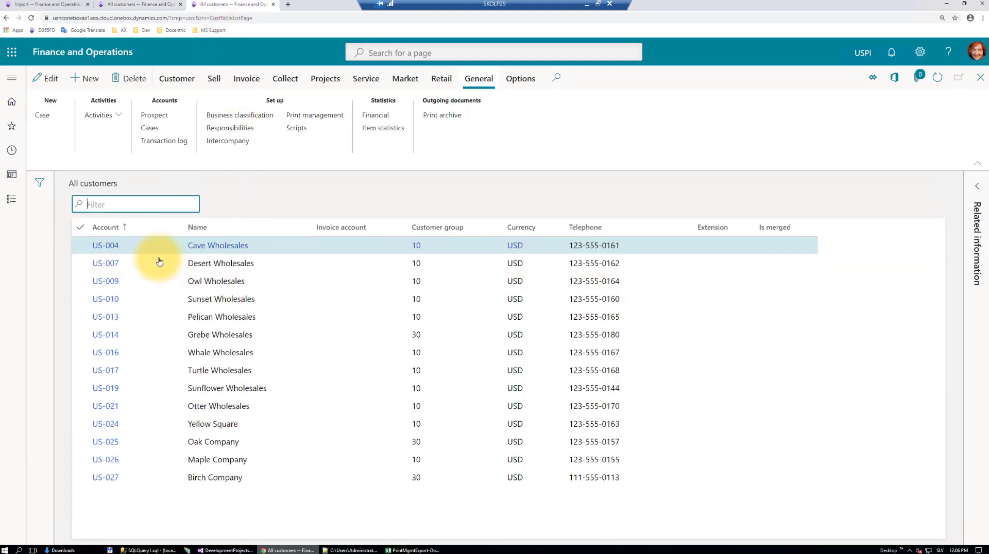
click(42, 6)
click(175, 77)
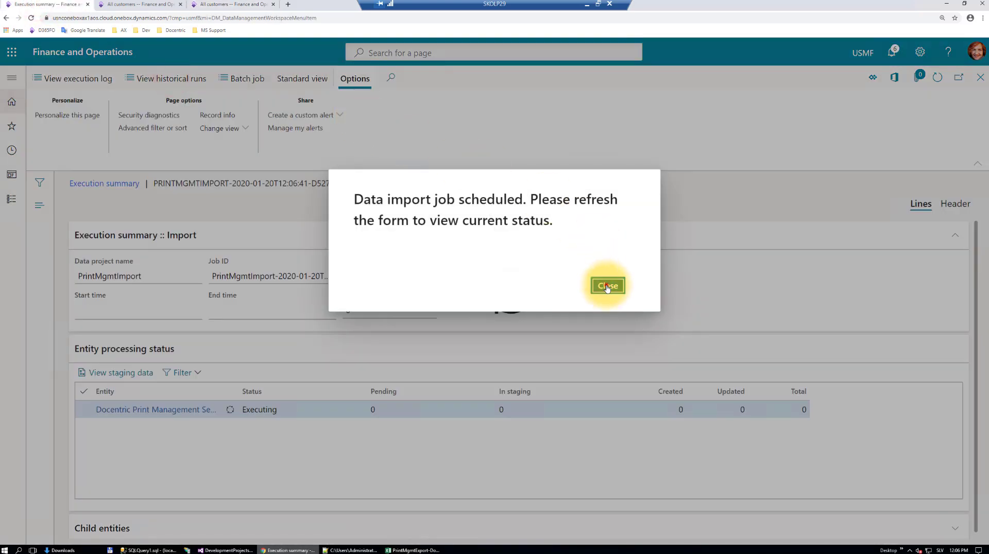
click(607, 287)
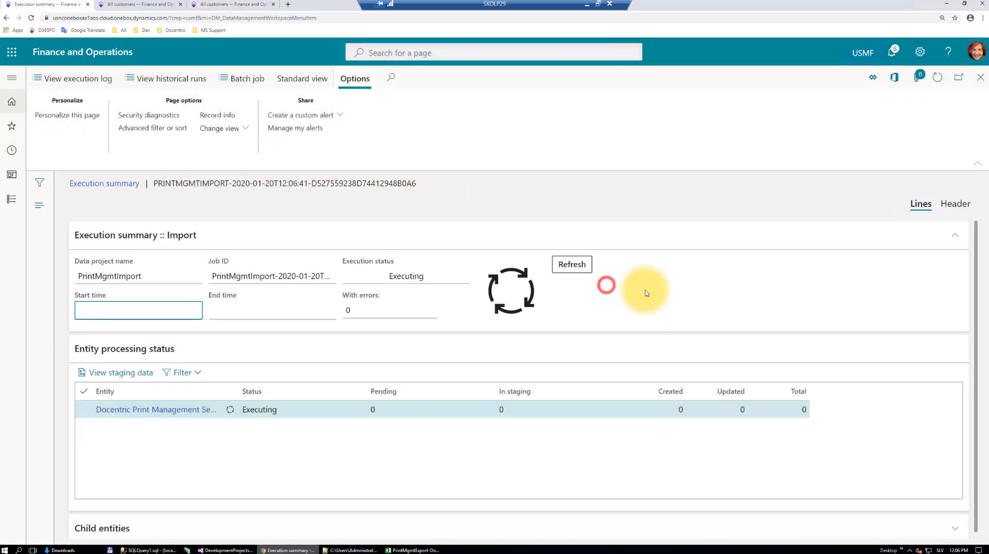
click(580, 266)
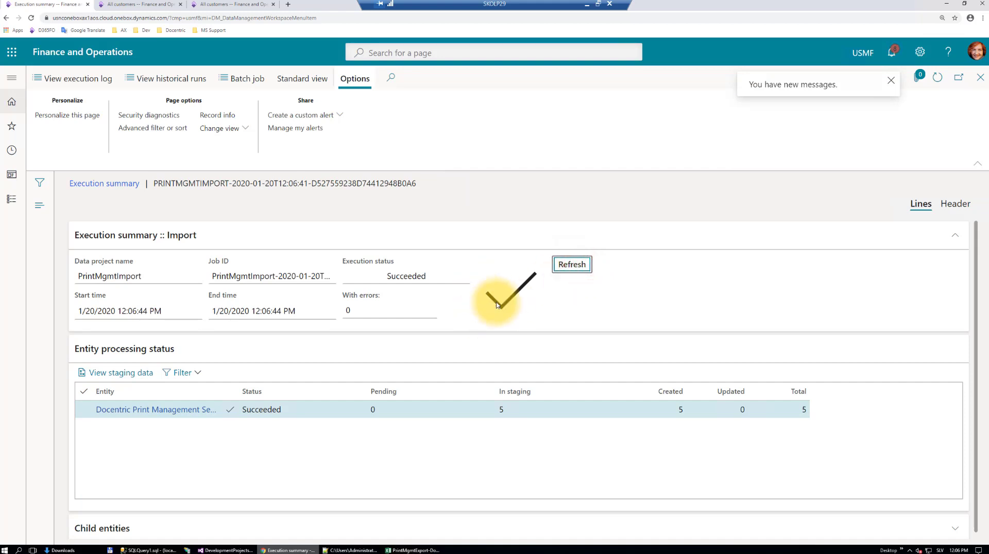
- Review the import's staging data against the Excel workbook, checking the company and customer of each usmf and uspi record
click(103, 379)
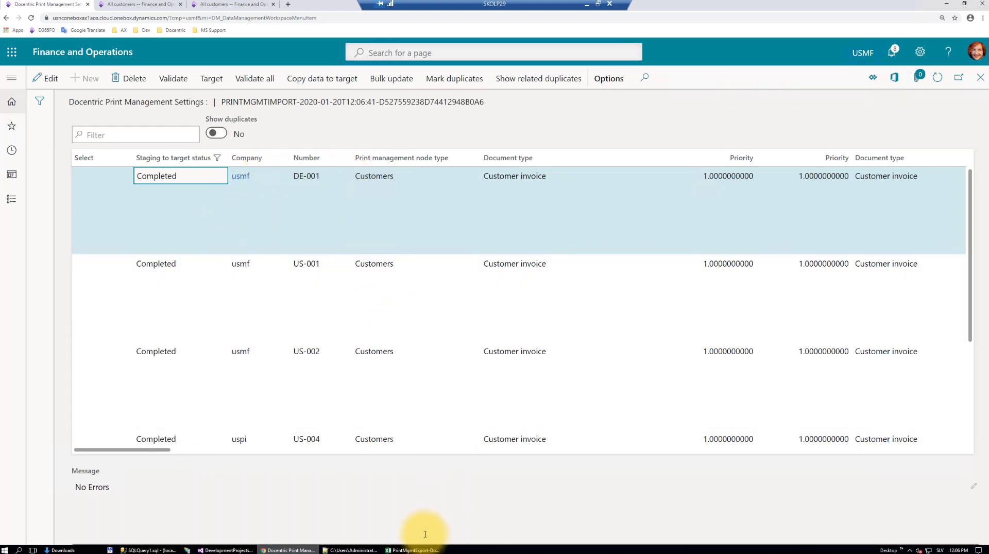
click(410, 550)
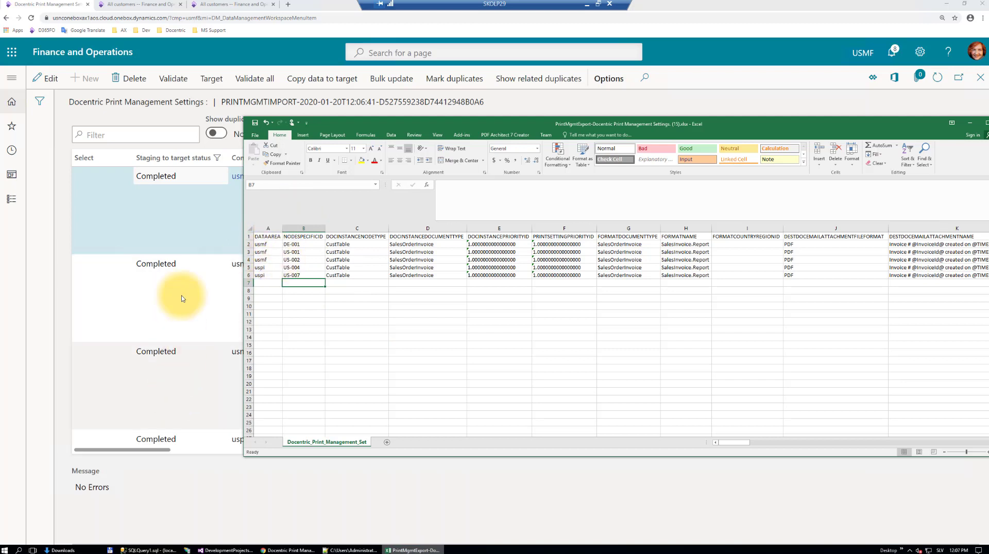
click(178, 275)
click(238, 350)
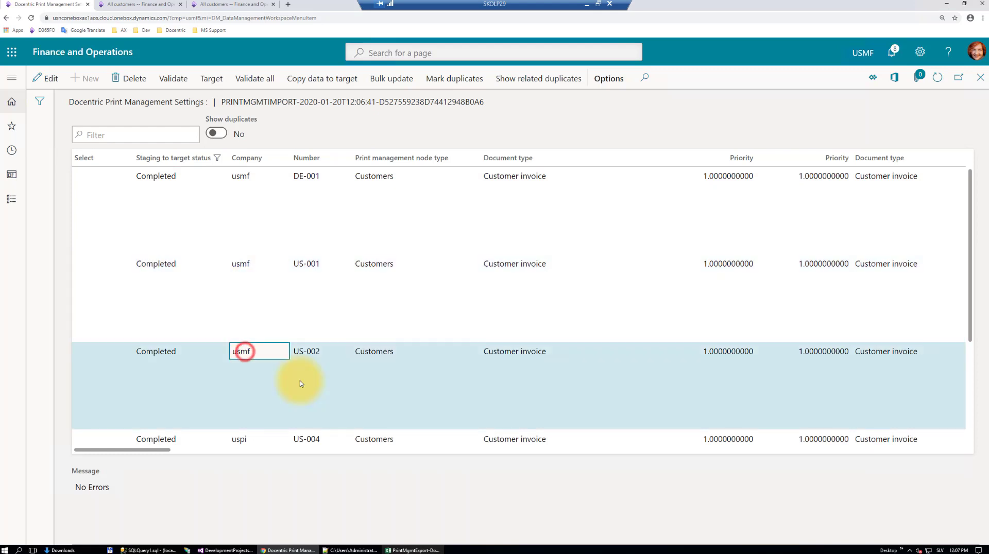
scroll(289, 365, down, 3)
click(259, 288)
click(251, 380)
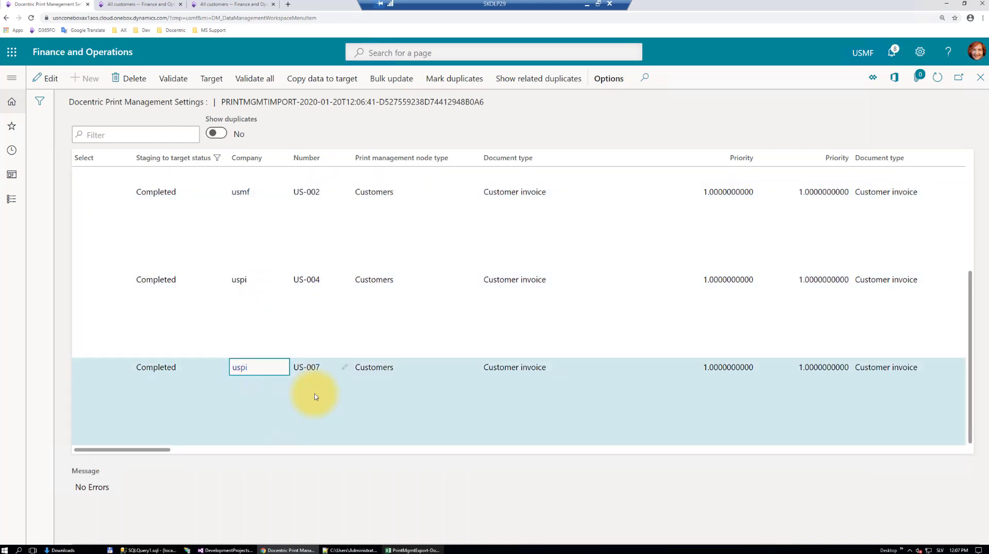
- Inspect the Original customer invoice setting and its override options in the print management setup of USMF customer Contoso Europe
click(252, 8)
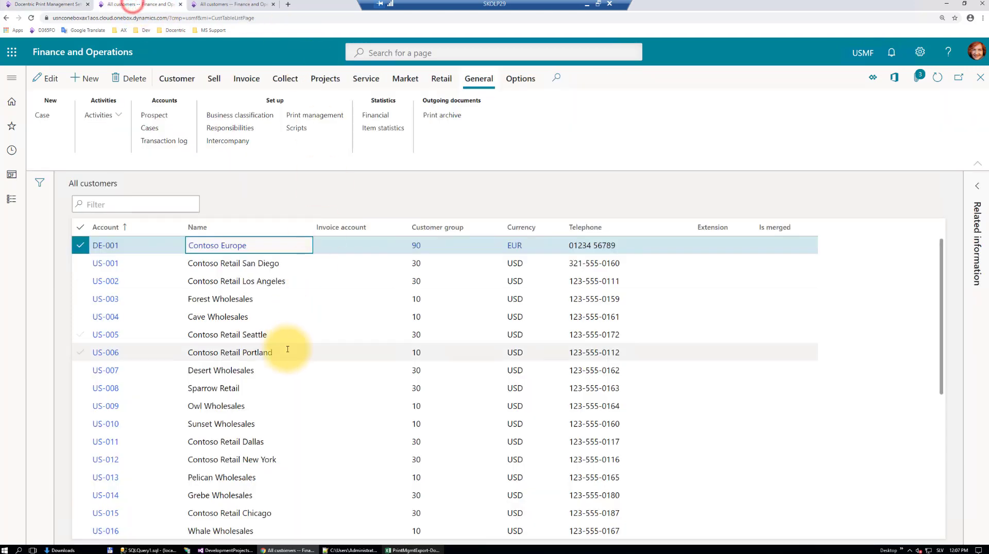
click(312, 114)
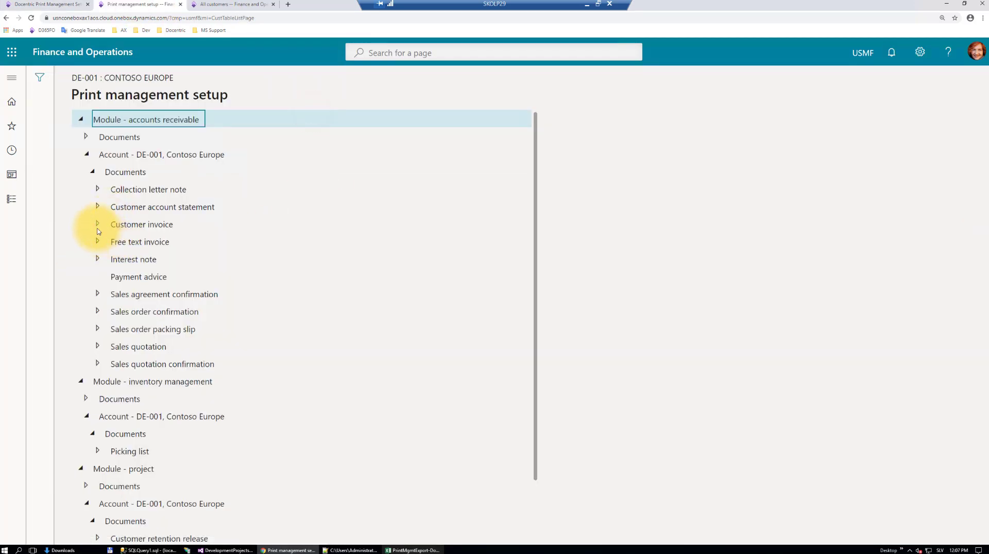
click(98, 224)
click(137, 258)
right_click(137, 259)
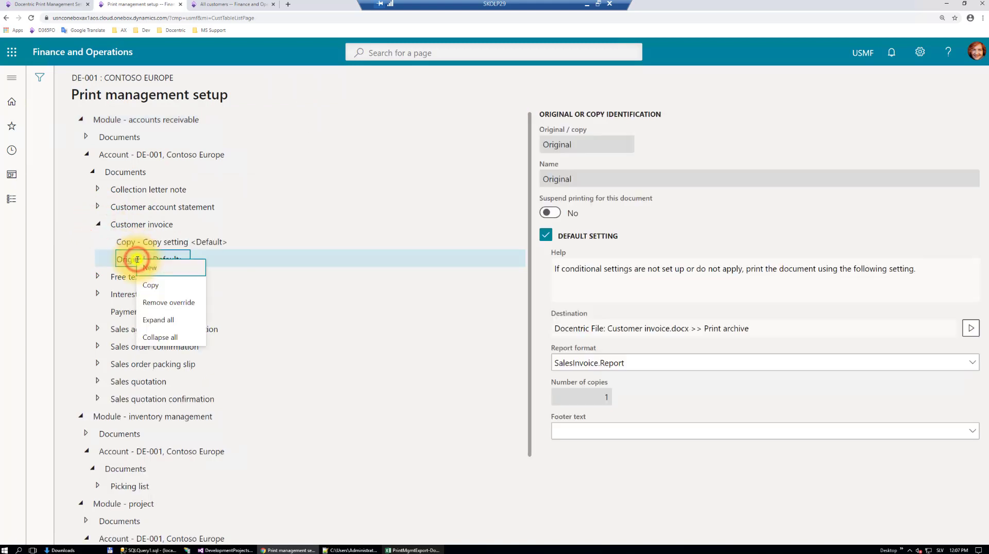
click(579, 511)
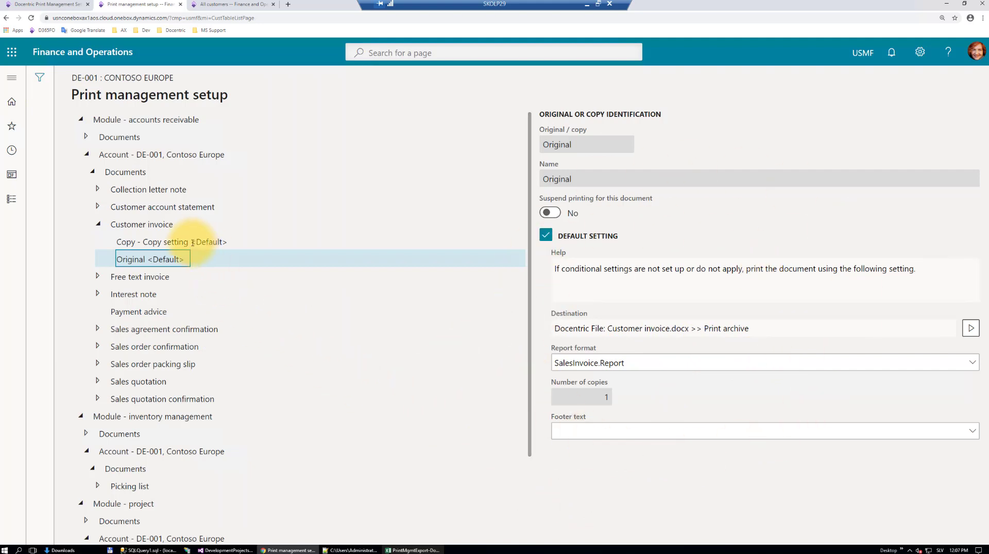
key(Escape)
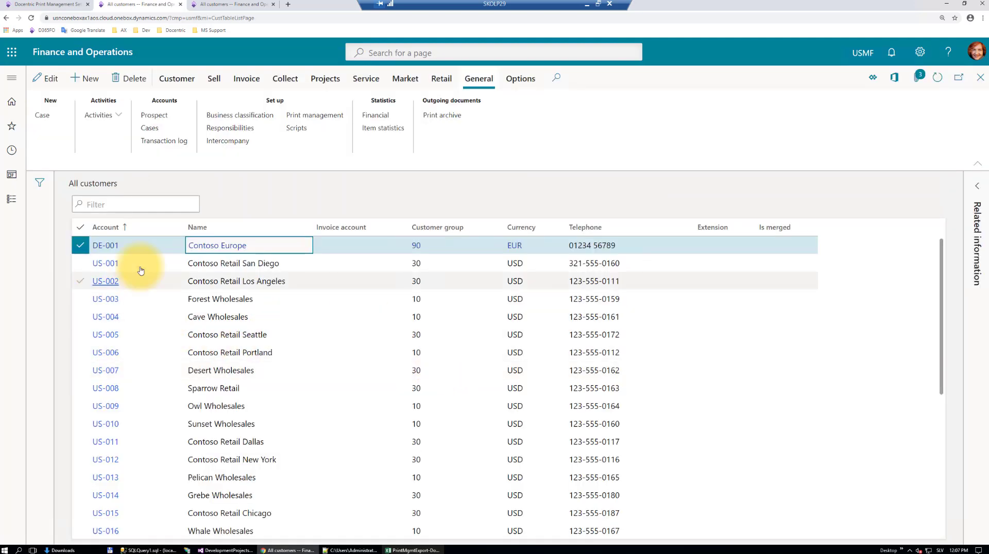
- Inspect the Original customer invoice setting, override options and destination in the print management setup of Contoso Retail San Diego
click(230, 264)
click(308, 114)
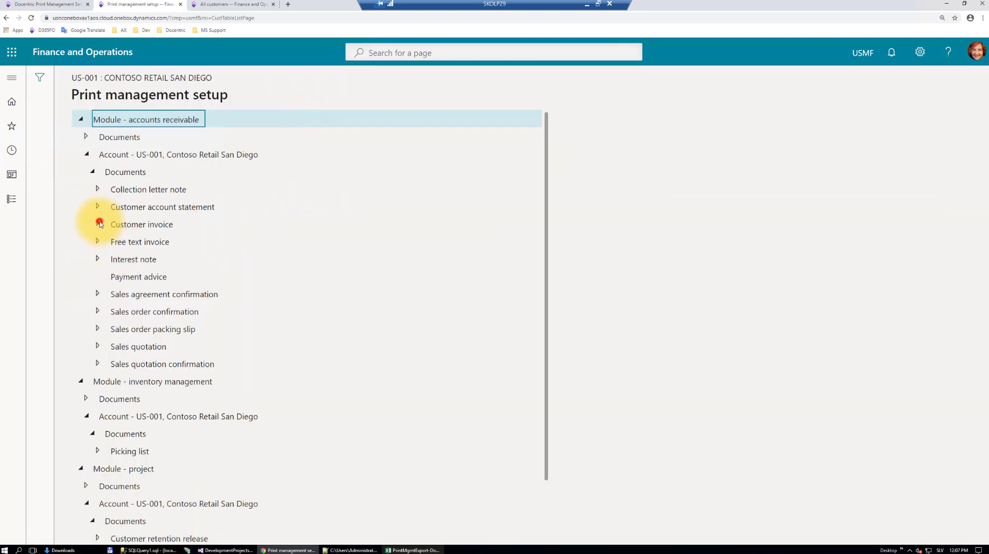
click(98, 223)
click(142, 260)
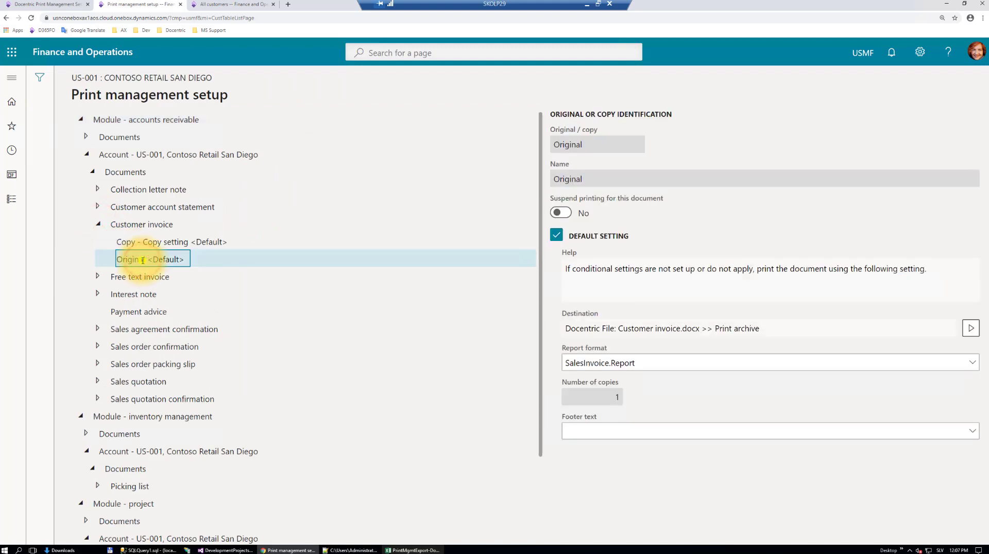
right_click(142, 260)
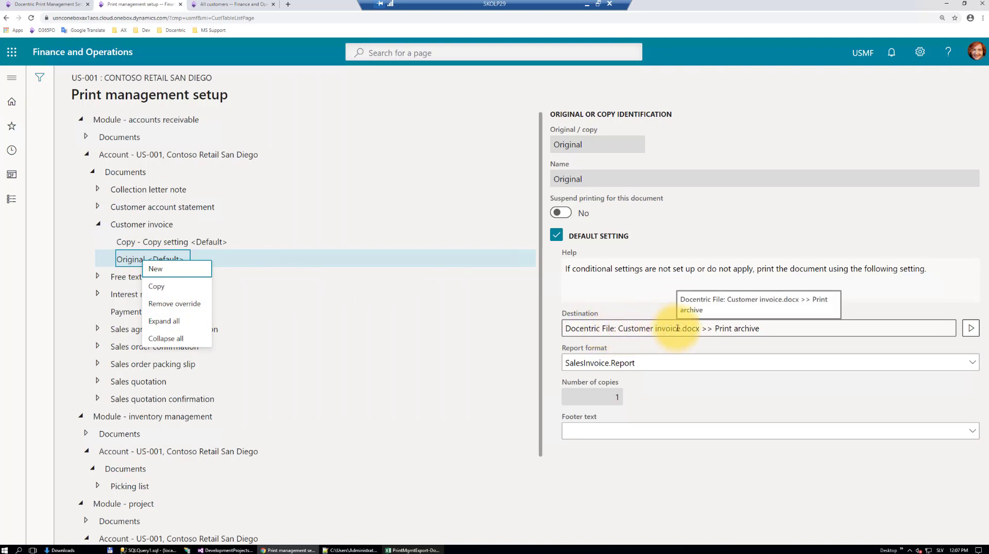
click(392, 355)
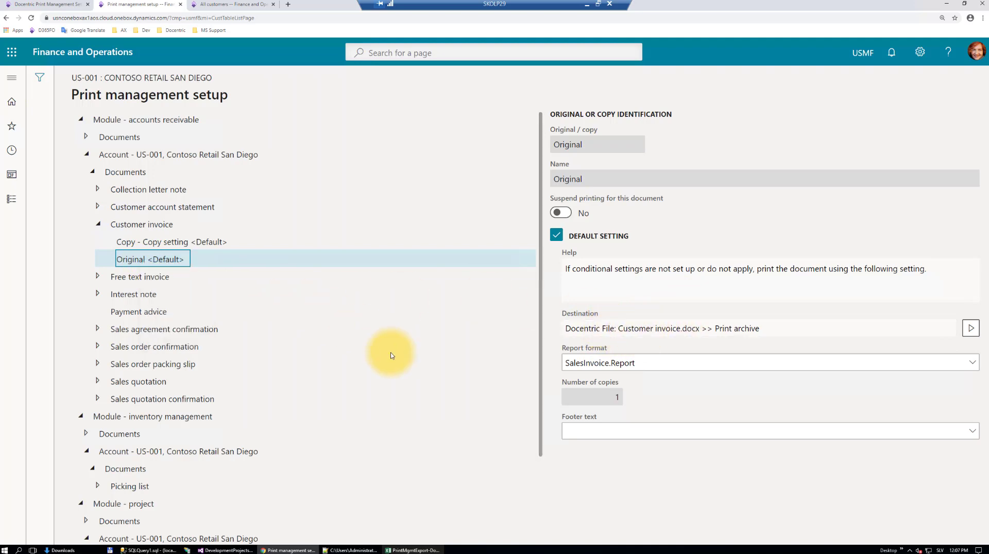
key(Escape)
- Examine the destination of the Original customer invoice in the print management setup of Contoso Retail Los Angeles
click(234, 299)
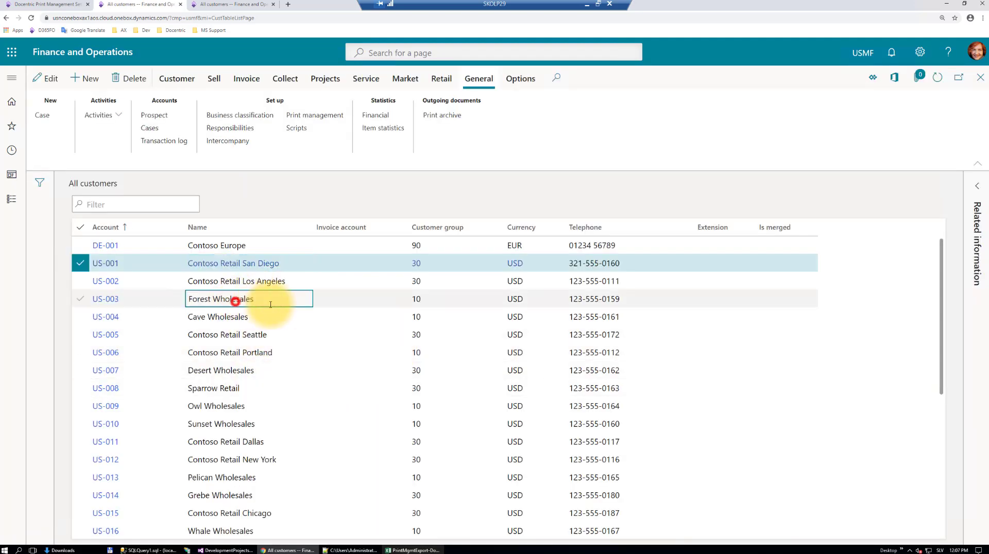
click(251, 281)
click(309, 115)
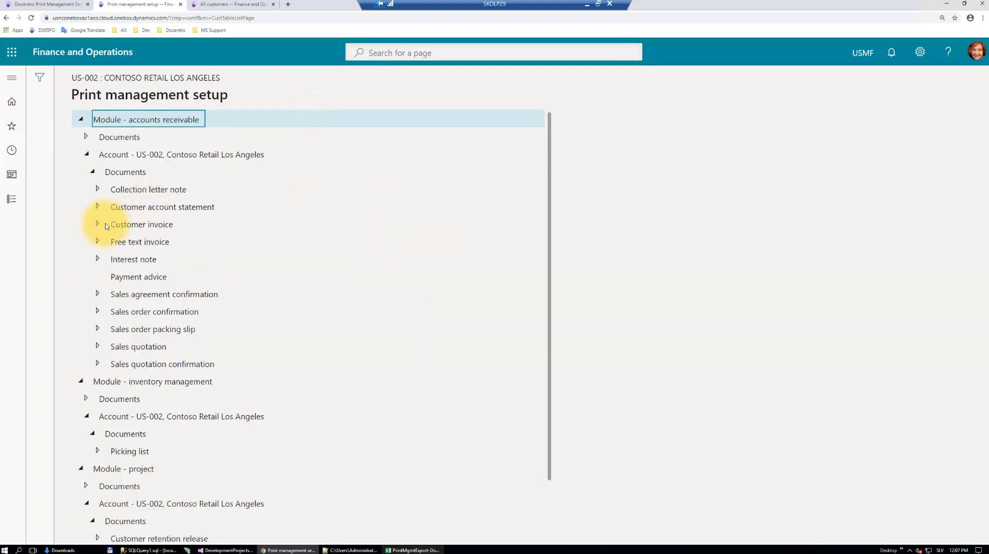
click(98, 224)
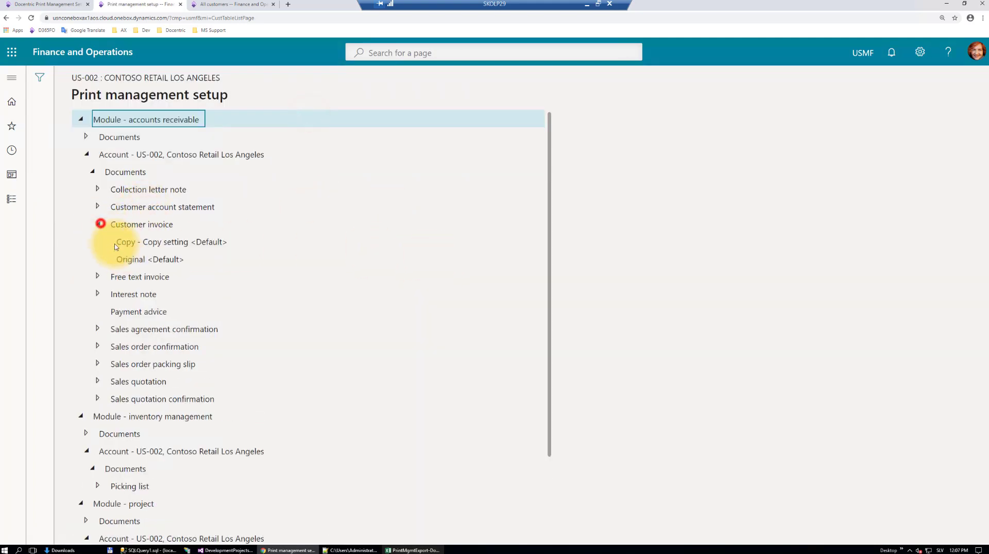
click(132, 259)
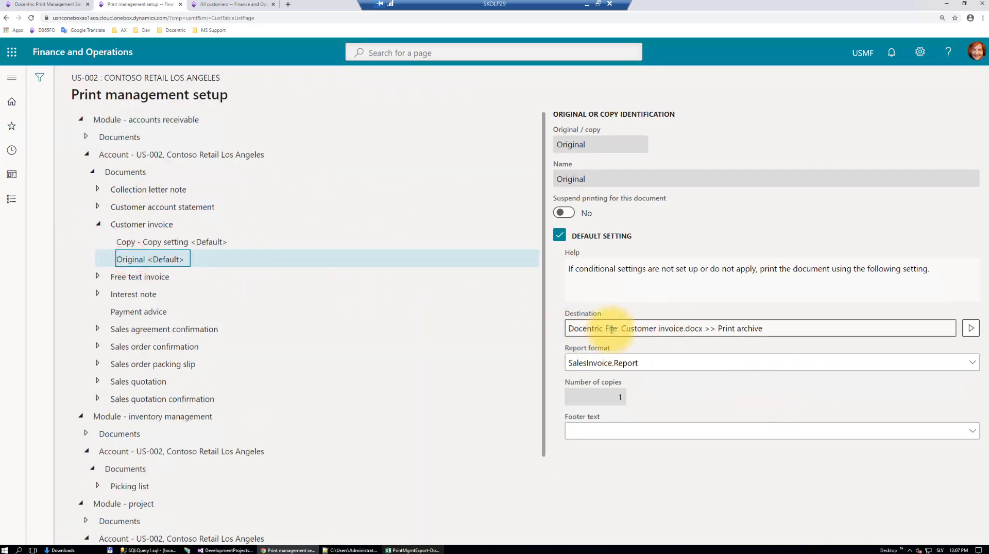
- Switch to the USPI customer list and examine the Original customer invoice destination in the print management setup of Cave Wholesales
click(222, 4)
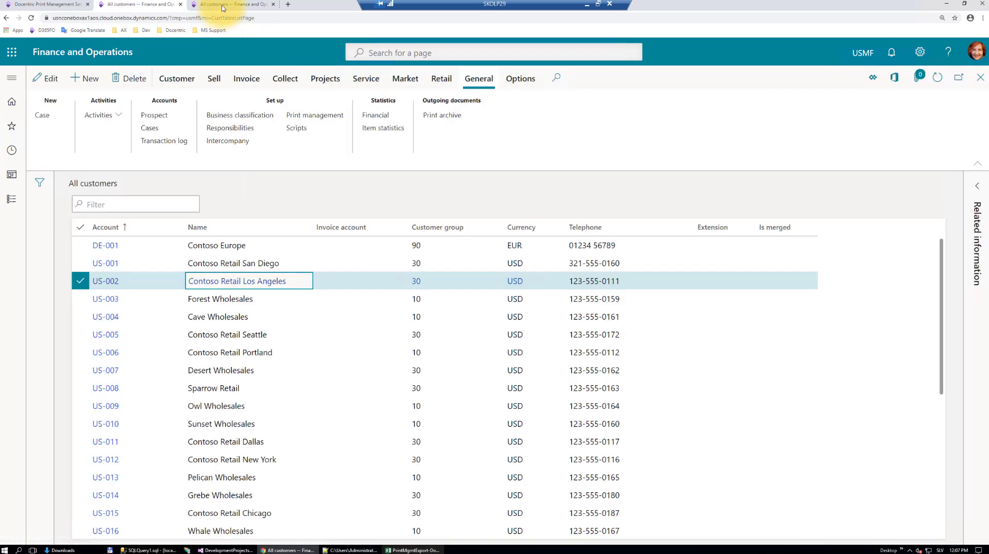
click(309, 115)
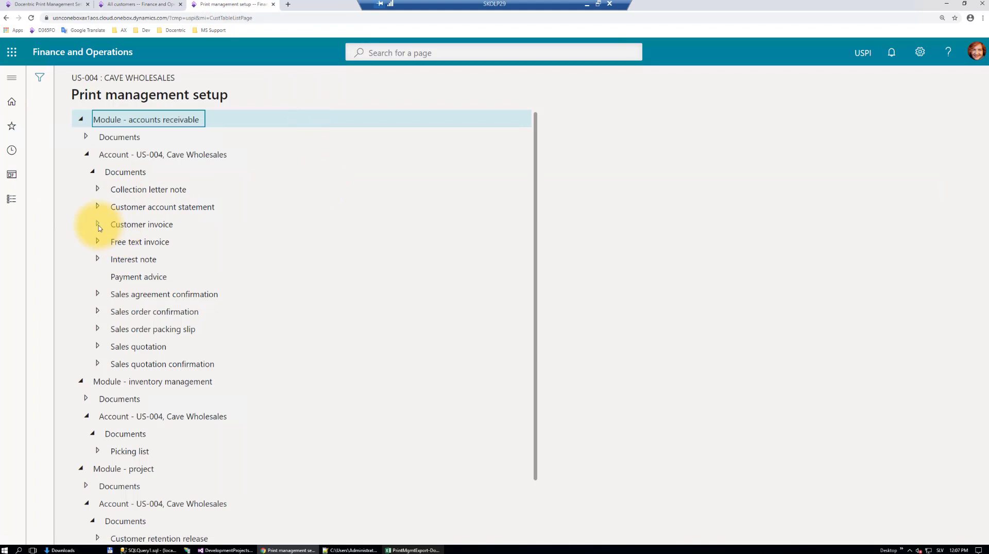
click(98, 225)
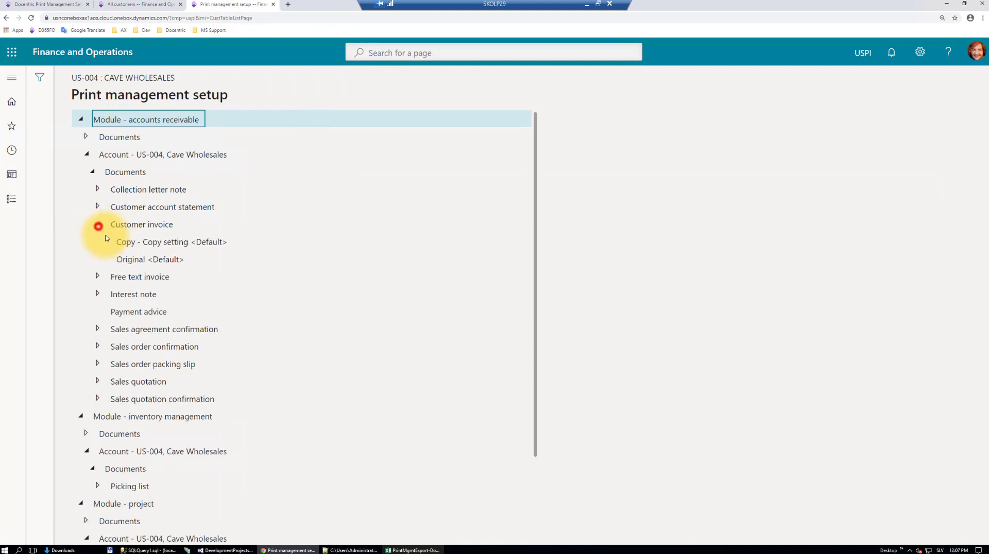
click(141, 258)
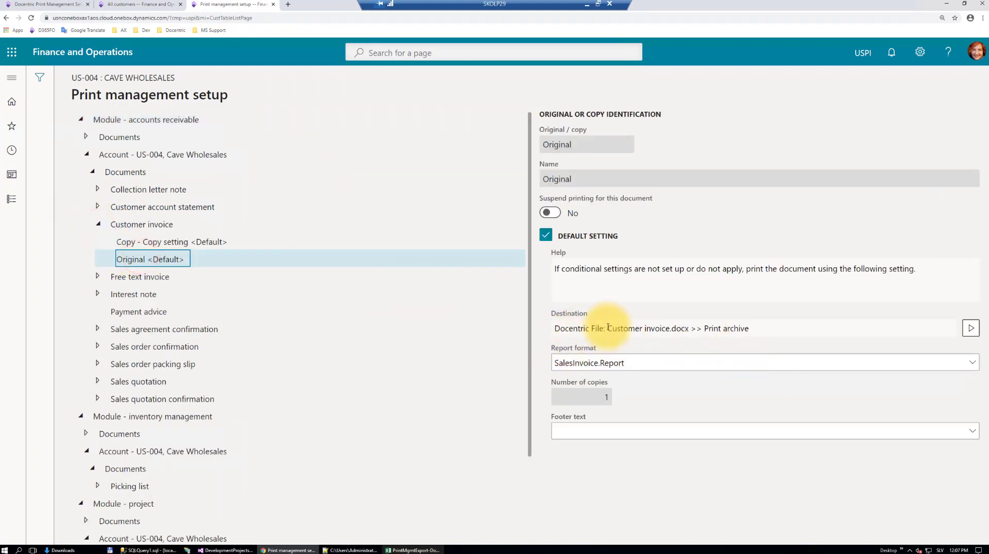
key(Escape)
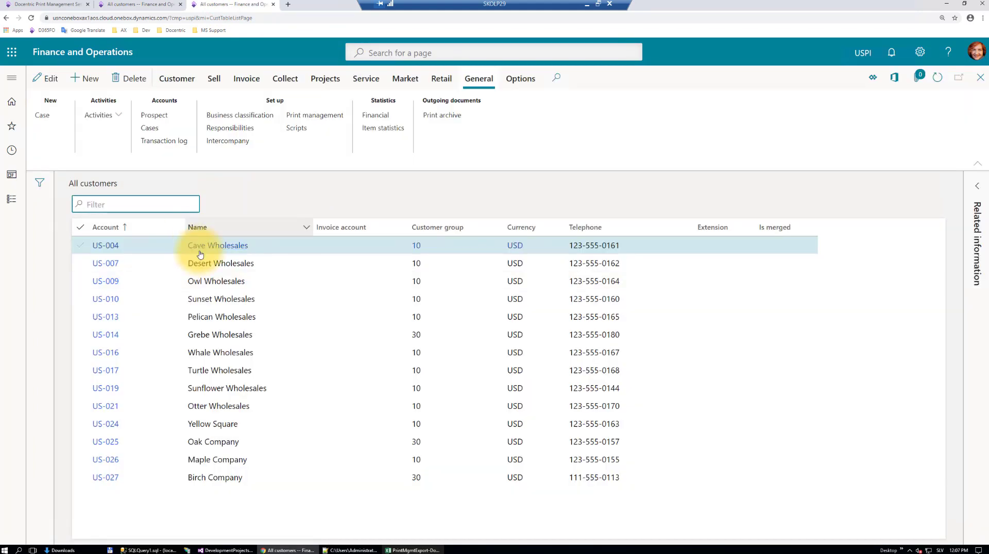
- Examine the Original customer invoice destination in the print management setup of USPI customer Desert Wholesales
click(246, 262)
click(308, 117)
click(98, 223)
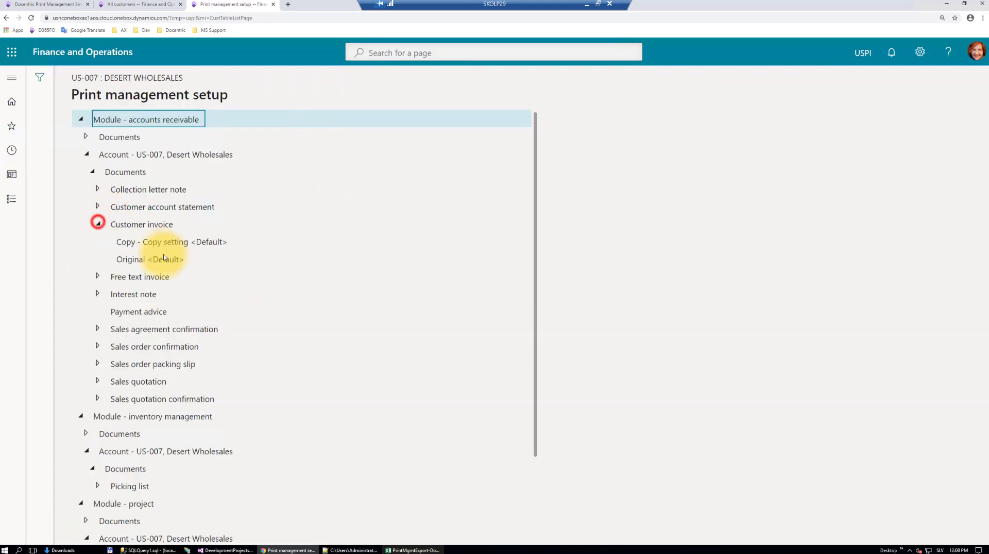
click(165, 260)
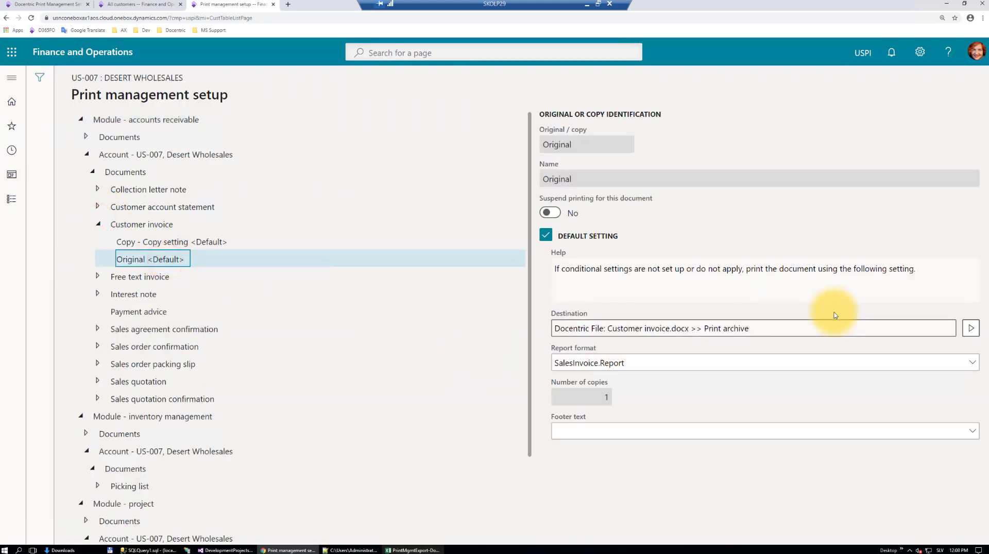